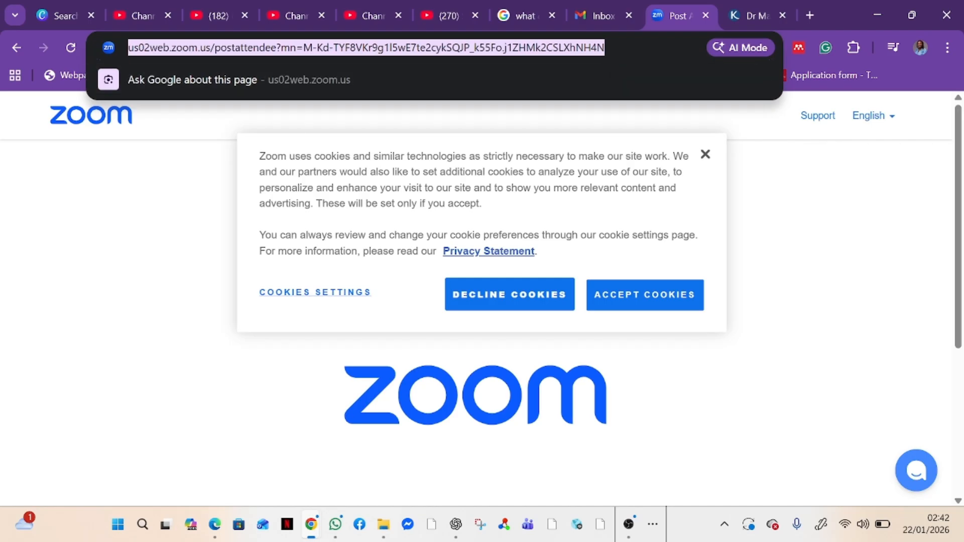
Step: Search Google for 'chemspider' and open the ChemSpider homepage
text(chems)
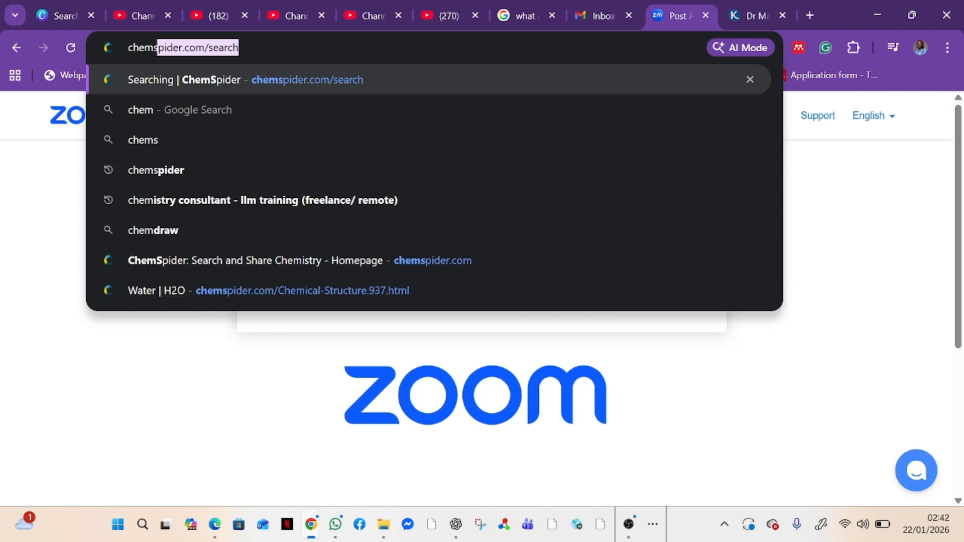
text(pider)
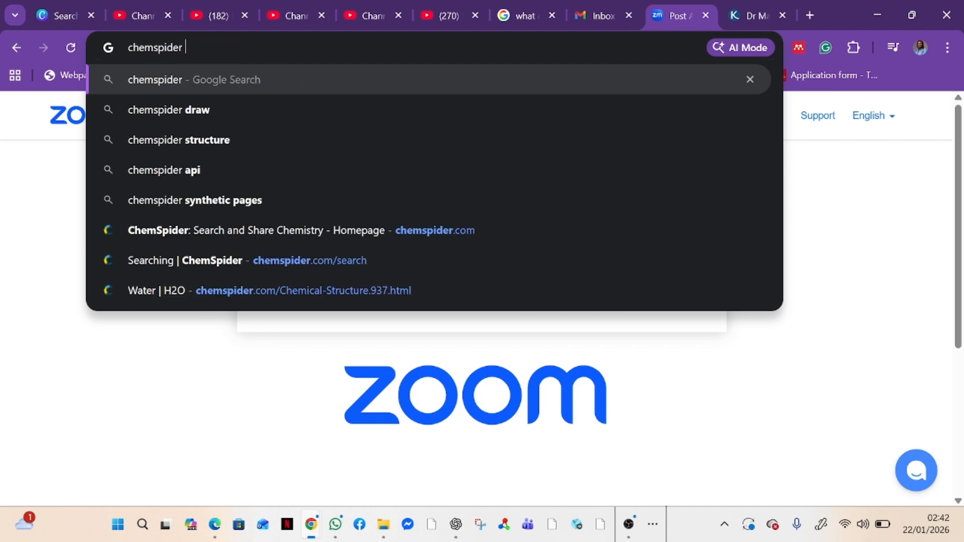
key(Return)
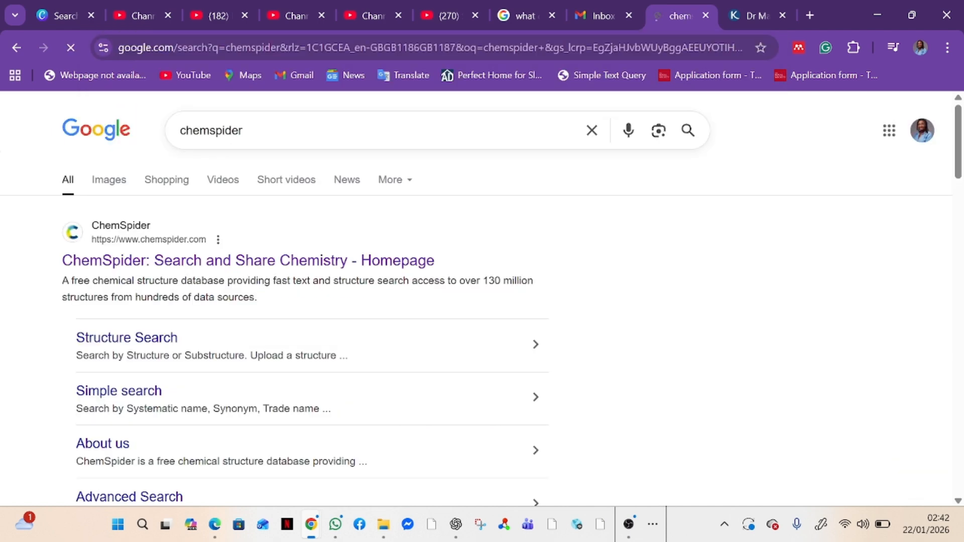
click(304, 262)
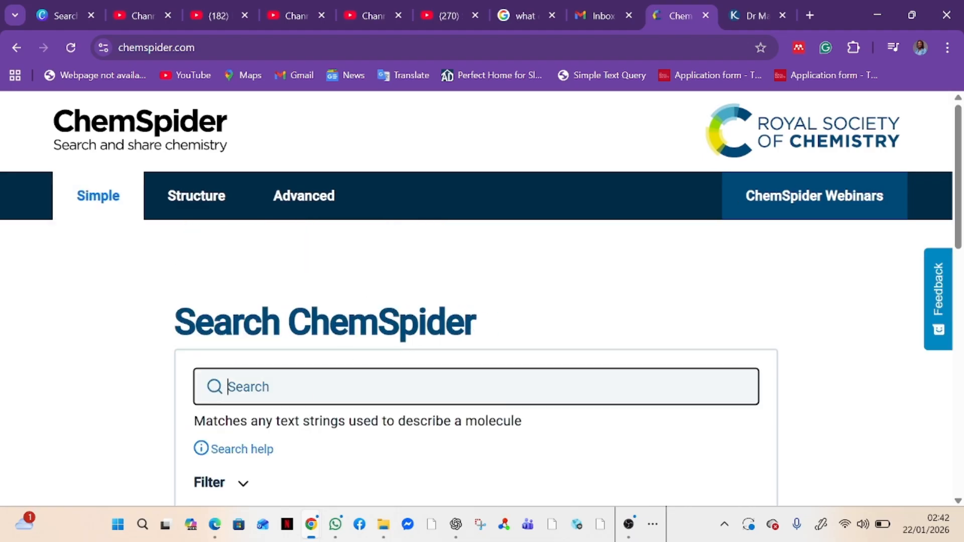
Step: Search ChemSpider for 'toluene' and scroll through the Toluene record
text(toluene)
key(Return)
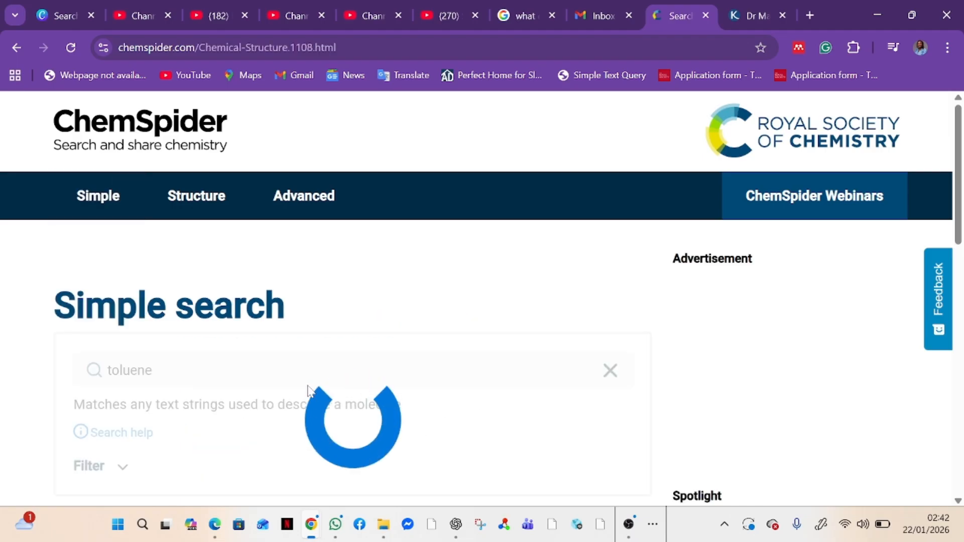
scroll(454, 409, down, 4)
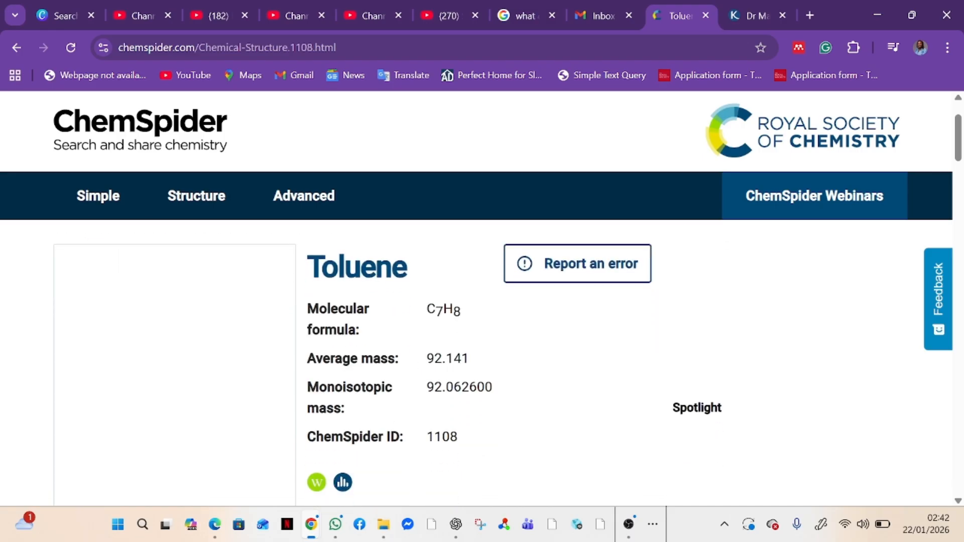
scroll(454, 409, down, 1)
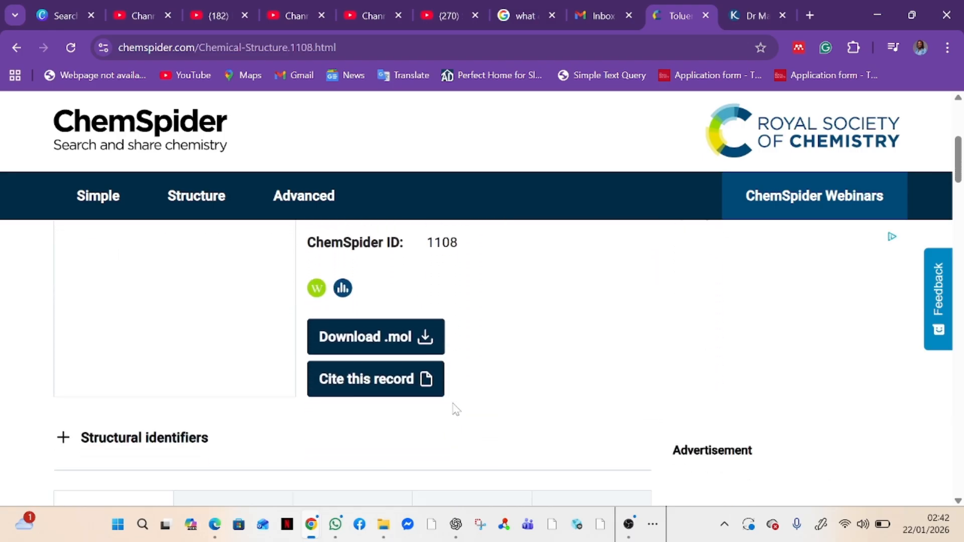
Step: Download the Toluene structure (ID 1108) as the 1108.mol file
click(403, 340)
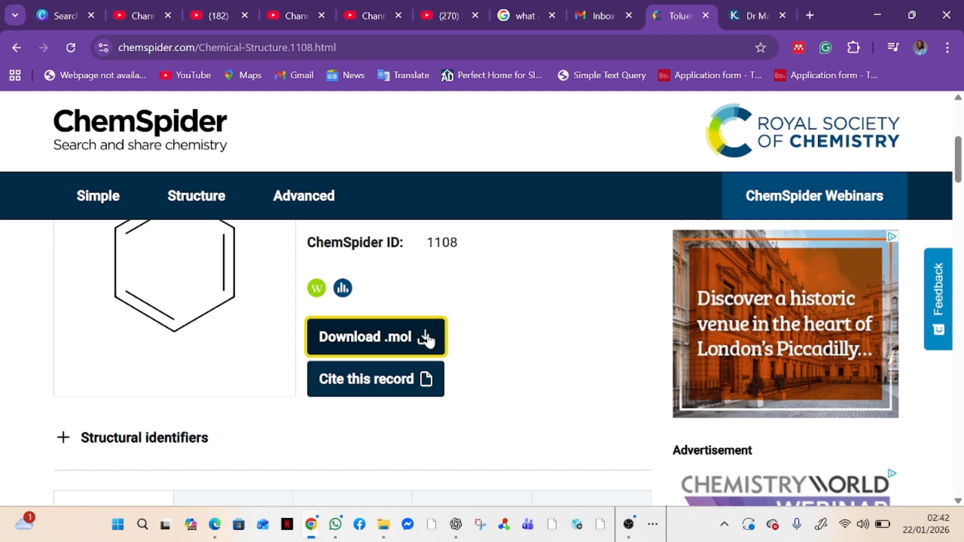
click(426, 339)
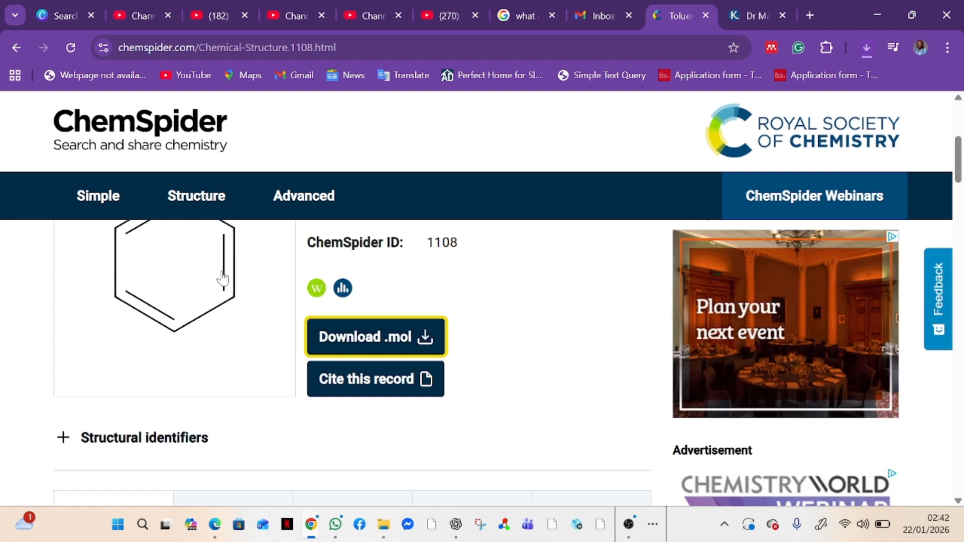
scroll(223, 279, up, 5)
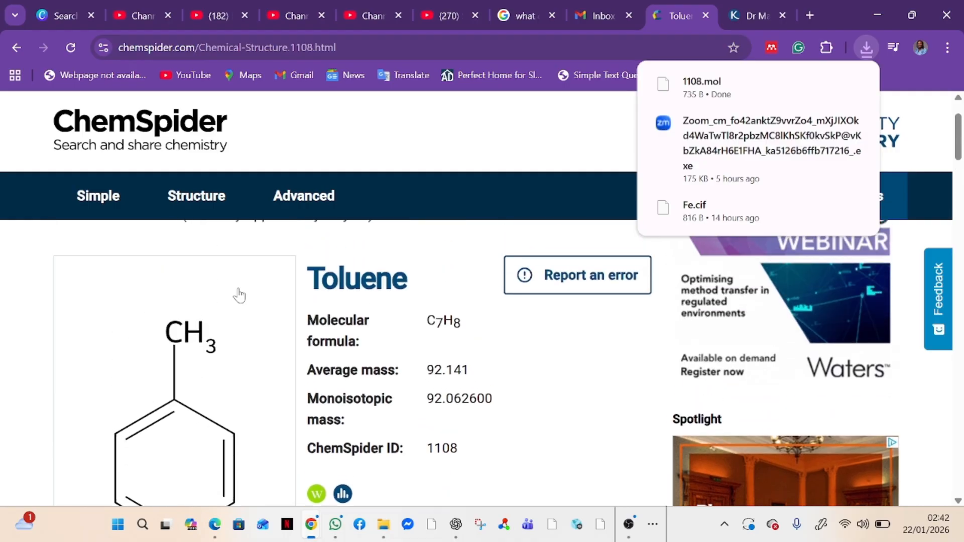
scroll(321, 332, down, 3)
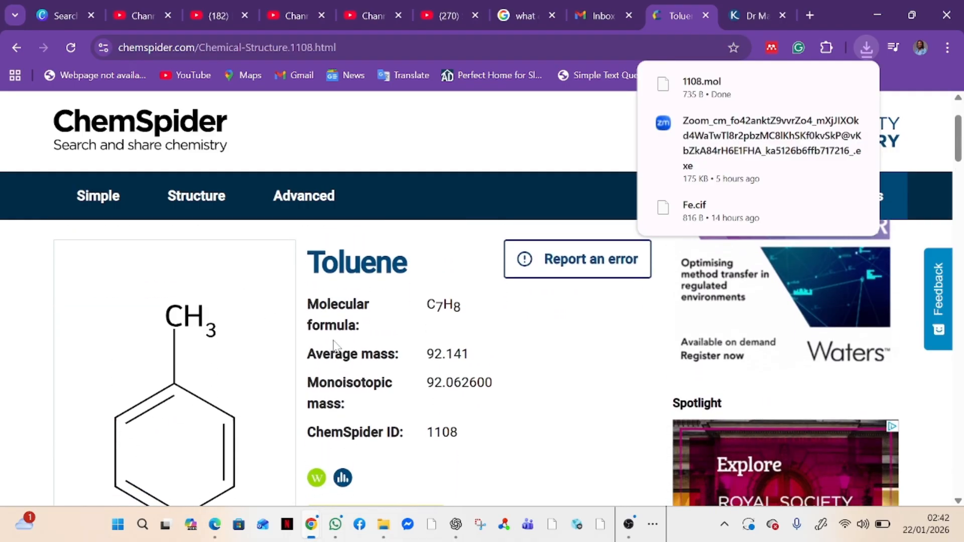
scroll(336, 344, down, 1)
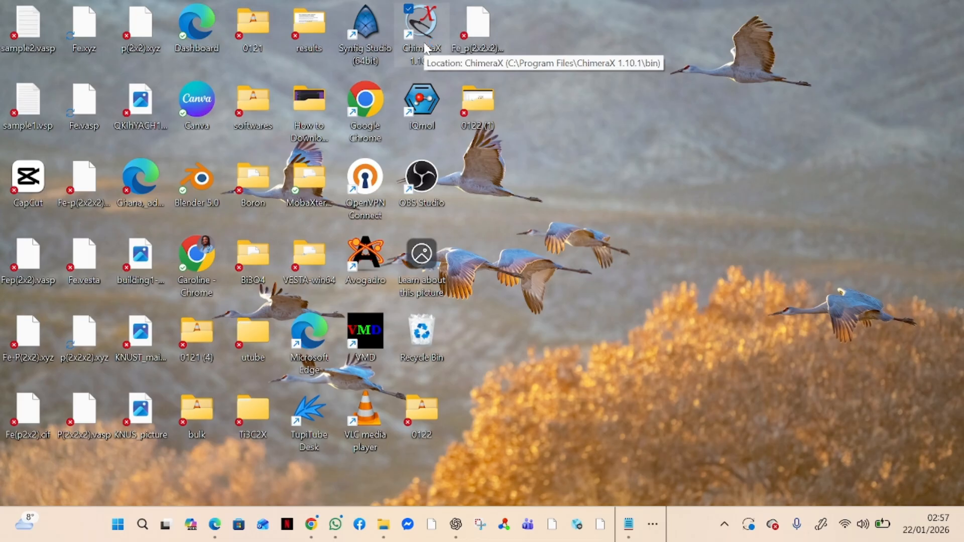
Step: Launch UCSF ChimeraX from its desktop shortcut and maximize the window
double_click(424, 49)
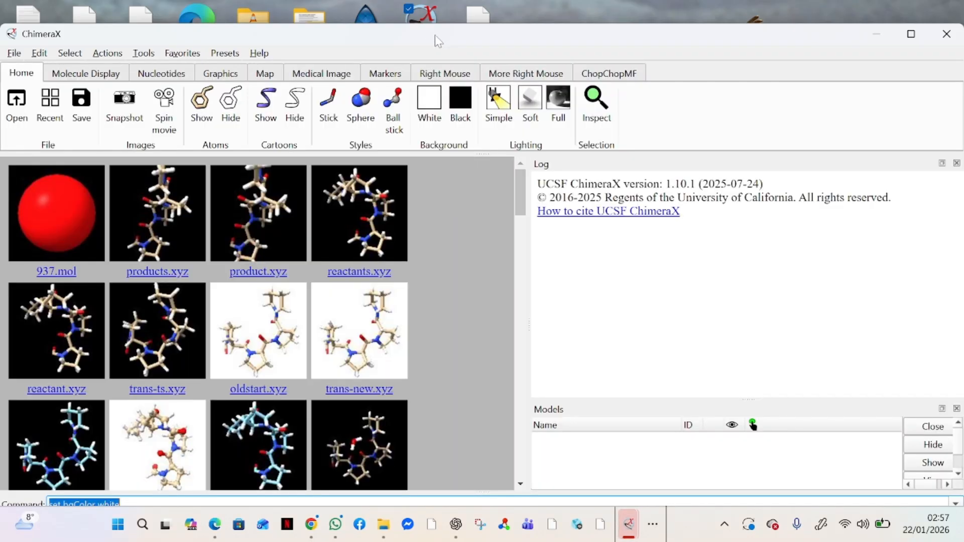
double_click(435, 35)
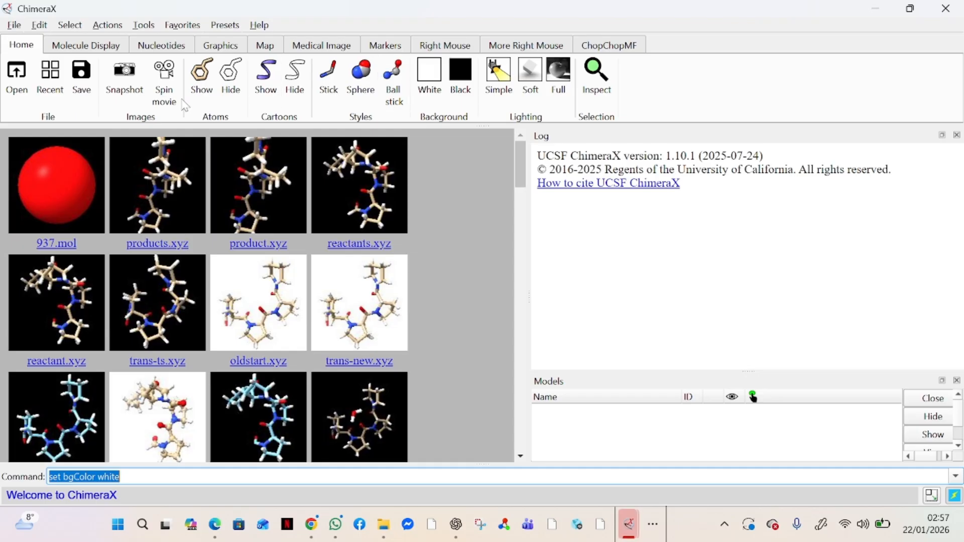
Step: Open 1108.mol from the Downloads folder as model 1
click(14, 26)
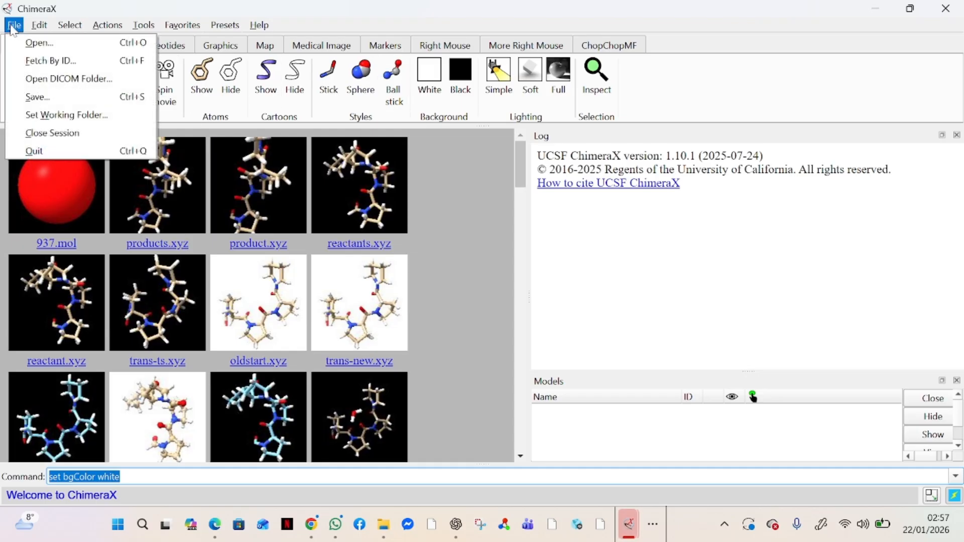
click(49, 44)
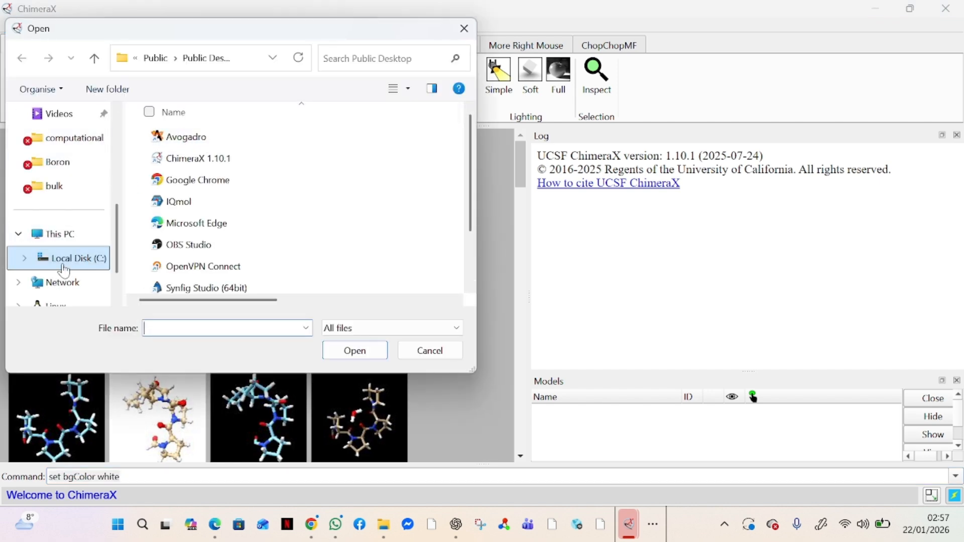
scroll(68, 238, down, 1)
scroll(68, 239, up, 3)
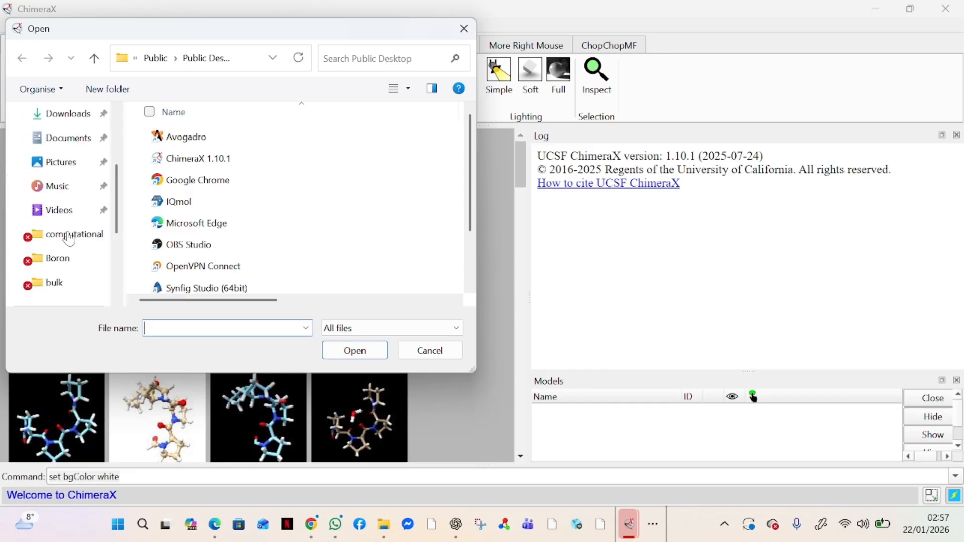
click(72, 119)
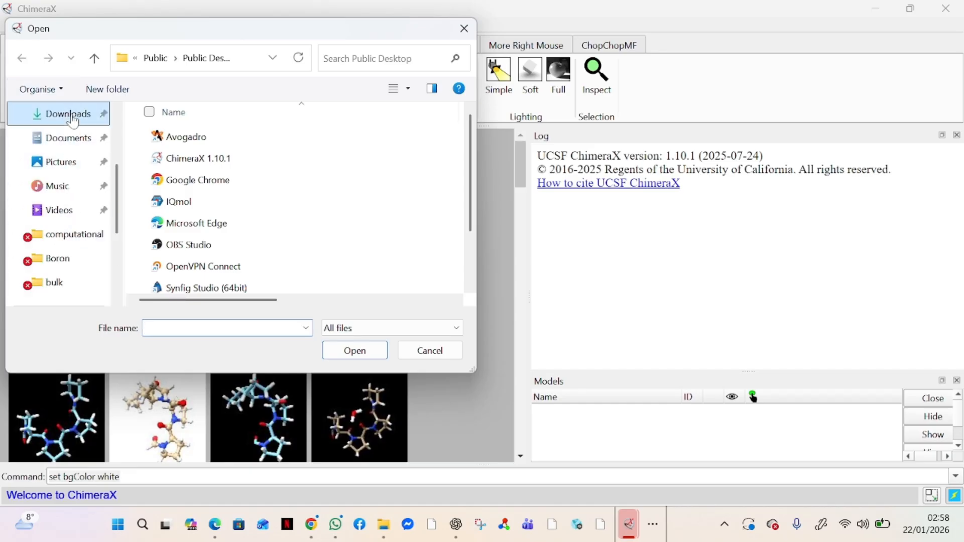
click(182, 201)
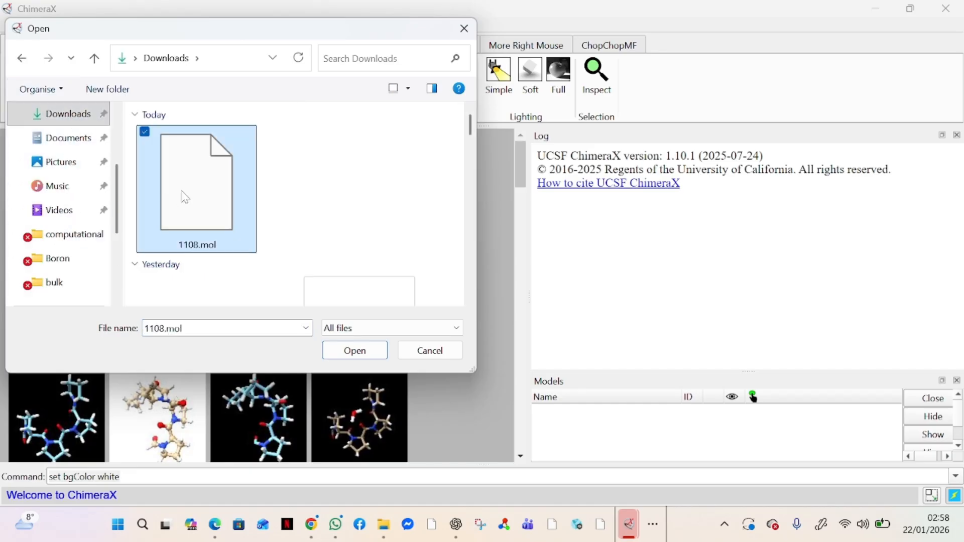
click(346, 357)
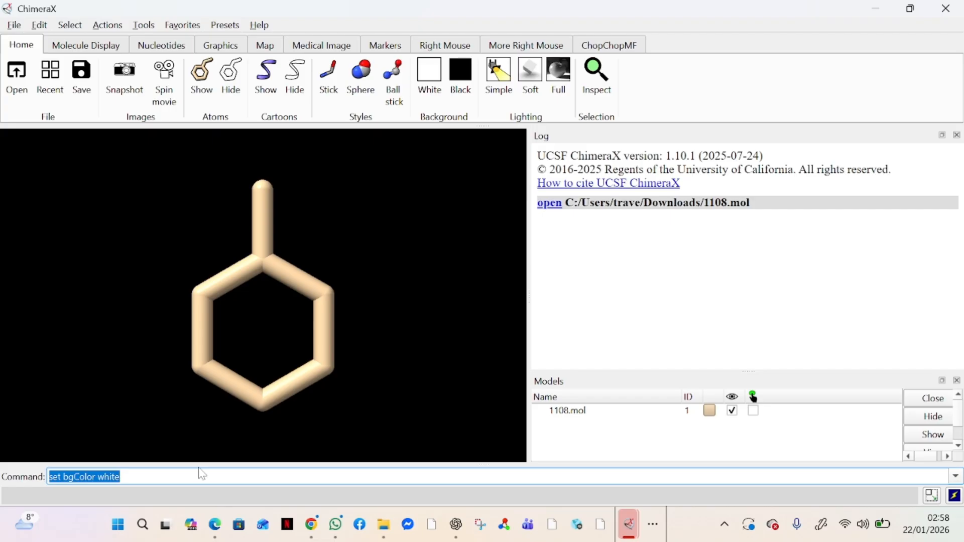
Step: Run addh to add the seven missing hydrogens to toluene
text(addh)
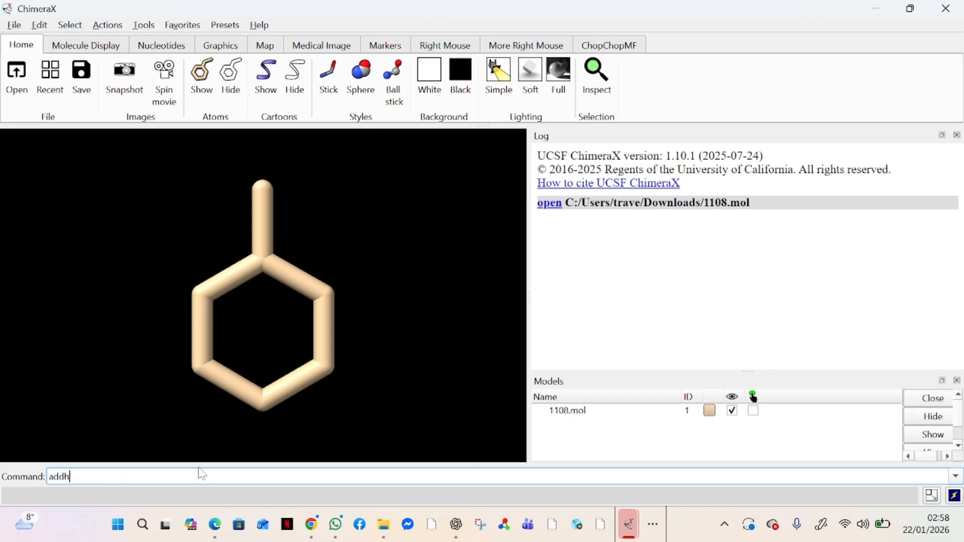
key(Return)
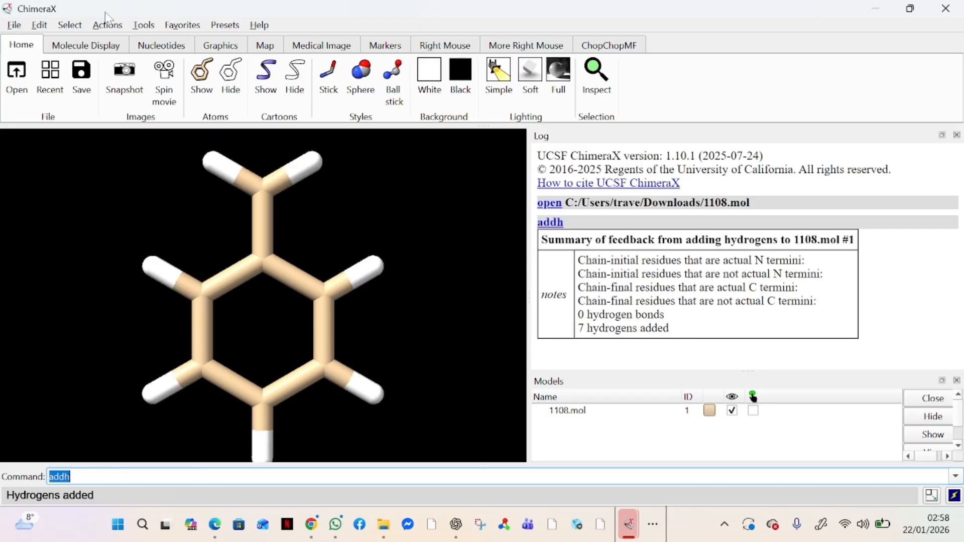
scroll(332, 269, down, 2)
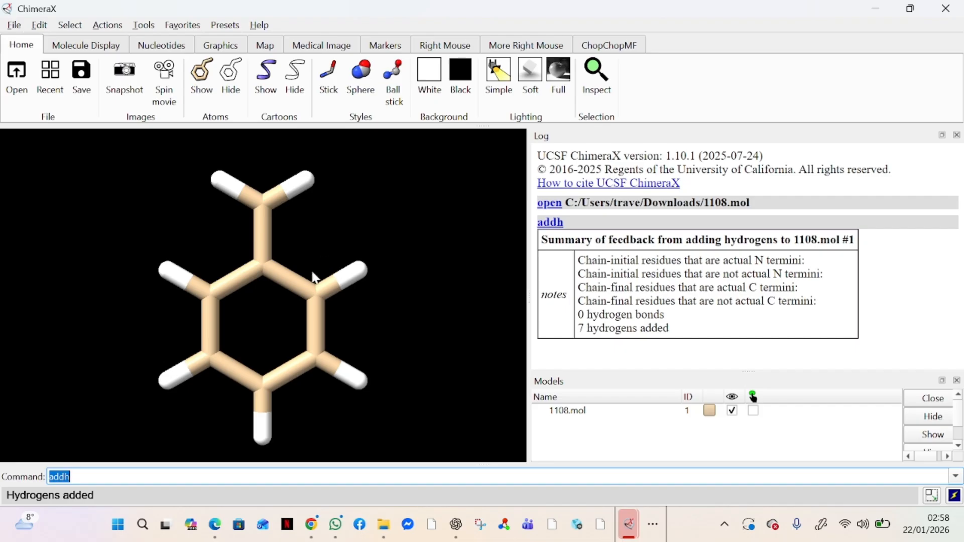
mouse_move(315, 277)
mouse_down()
mouse_move(261, 279)
mouse_move(338, 256)
mouse_move(307, 289)
mouse_move(306, 267)
mouse_up()
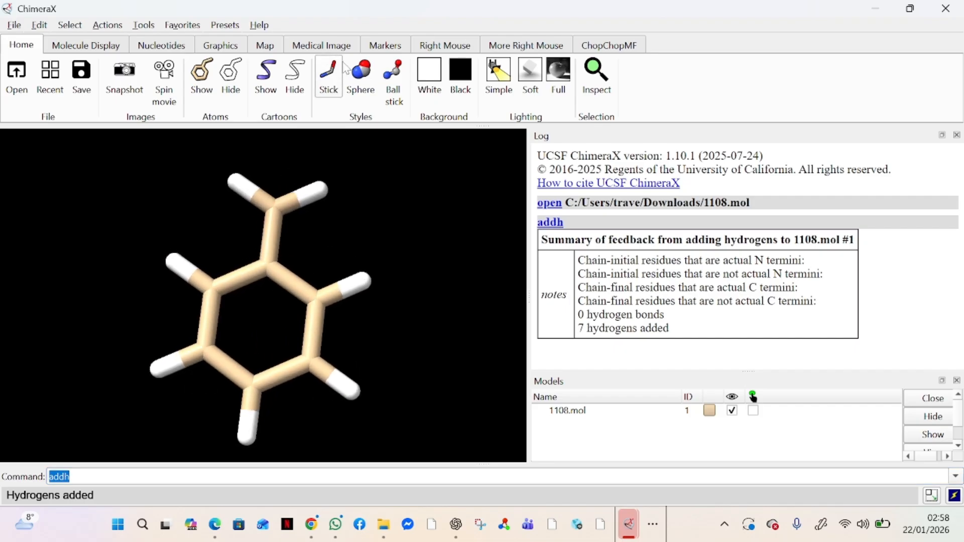
Step: Give the viewport a white background and show toluene as ball-and-stick
click(431, 77)
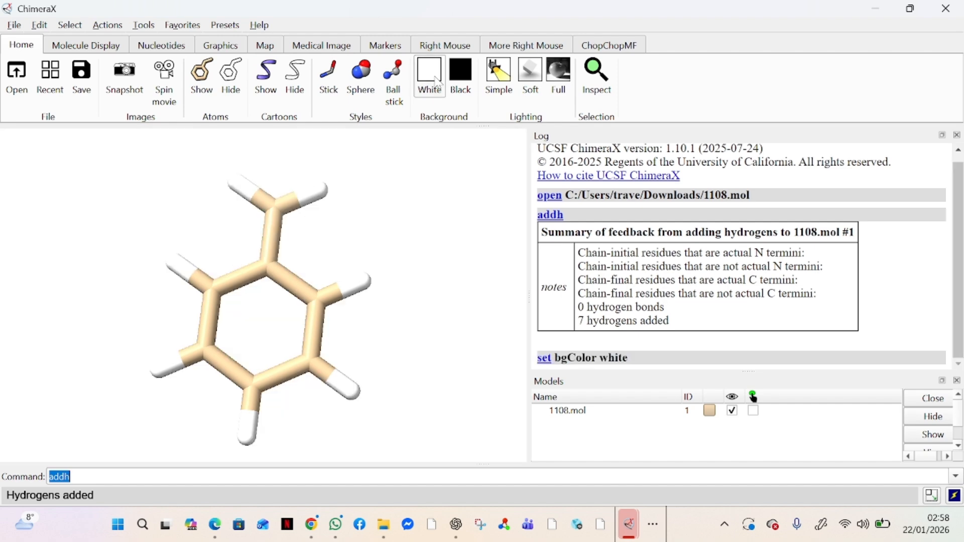
drag(386, 288, 391, 315)
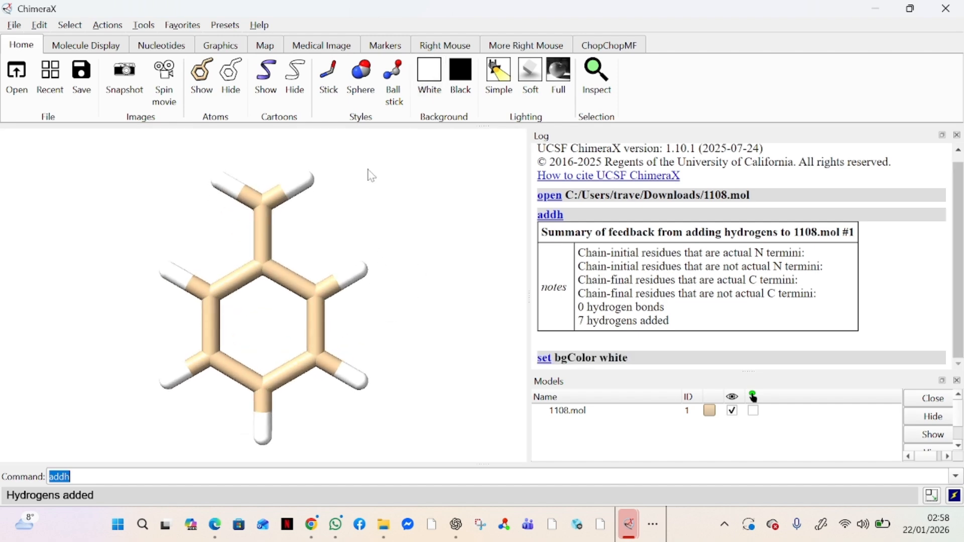
click(406, 101)
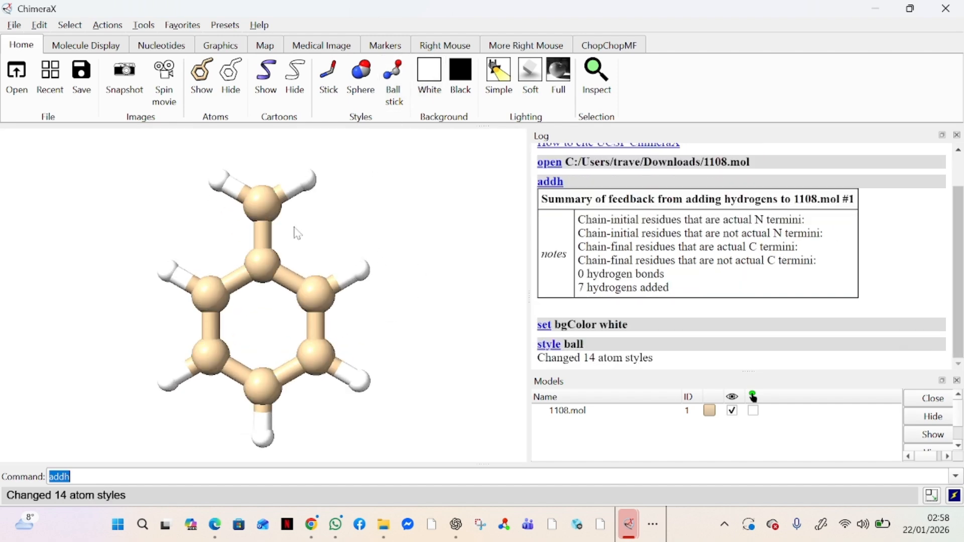
drag(329, 210, 334, 203)
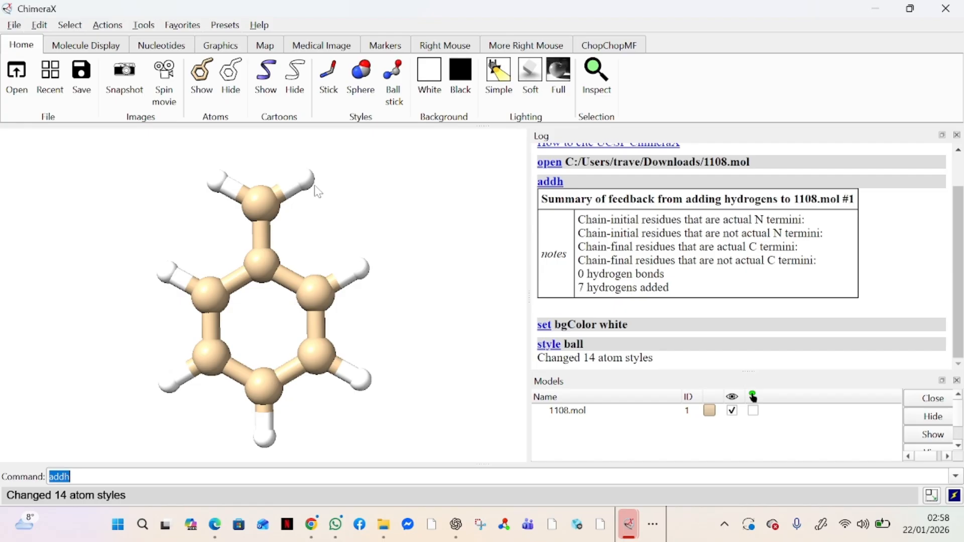
click(14, 26)
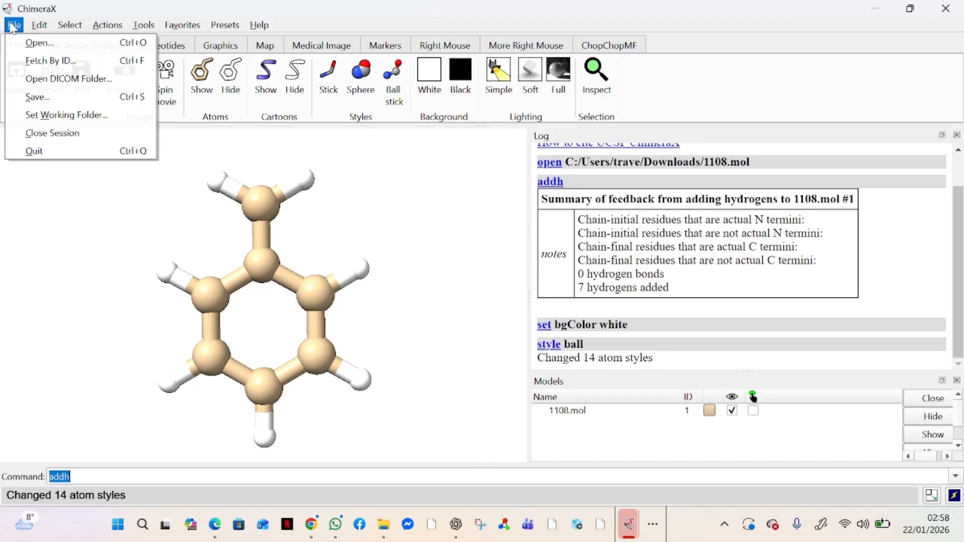
Step: Browse the Save dialog's file format list, keeping XYZ, then close without saving
click(60, 101)
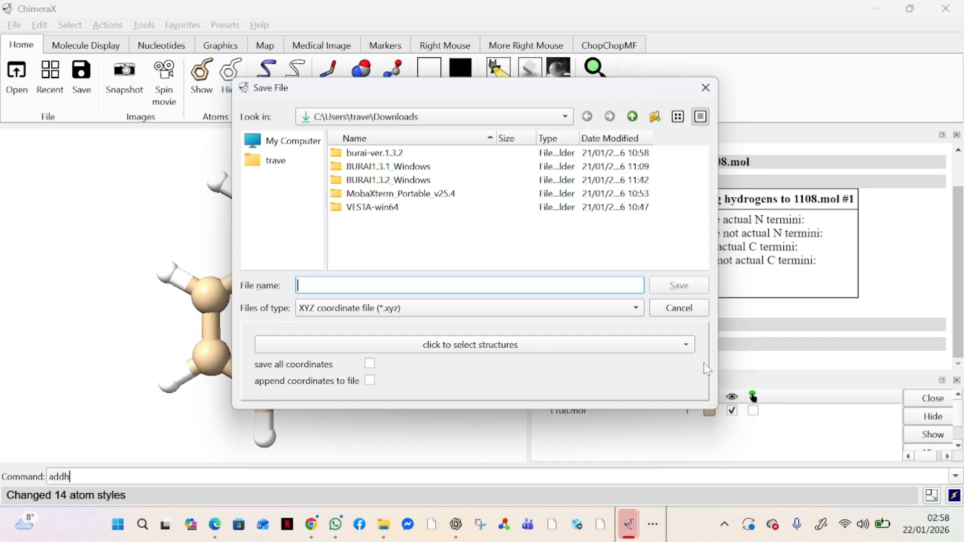
click(471, 308)
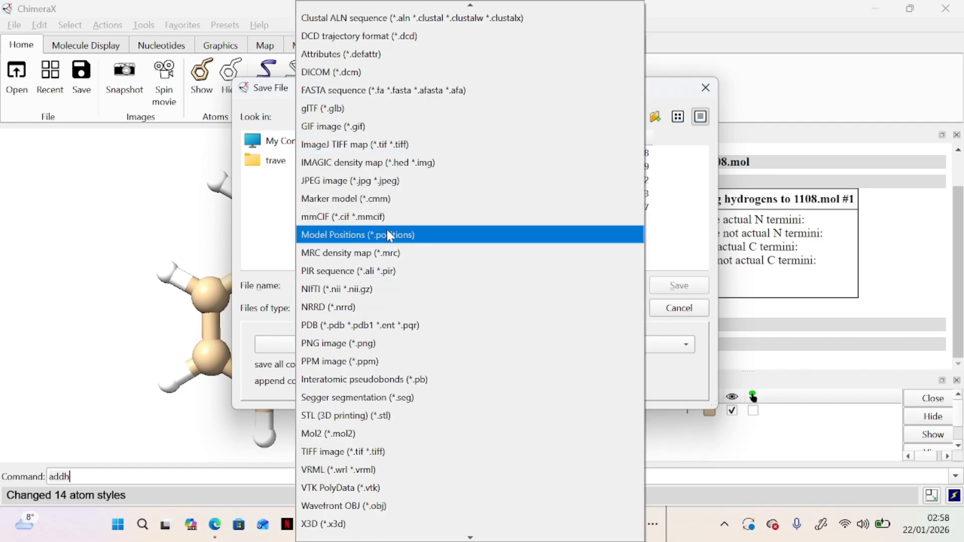
scroll(387, 230, up, 2)
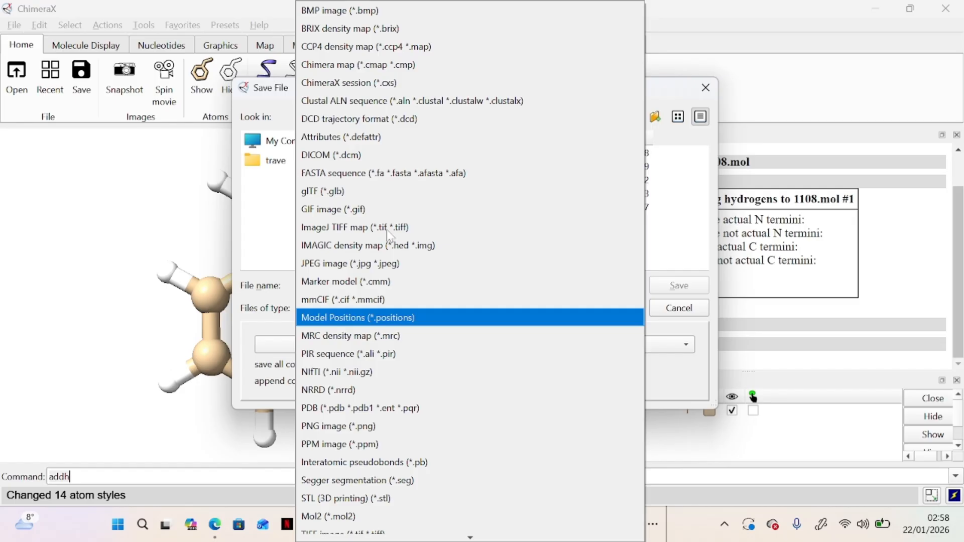
scroll(386, 230, down, 2)
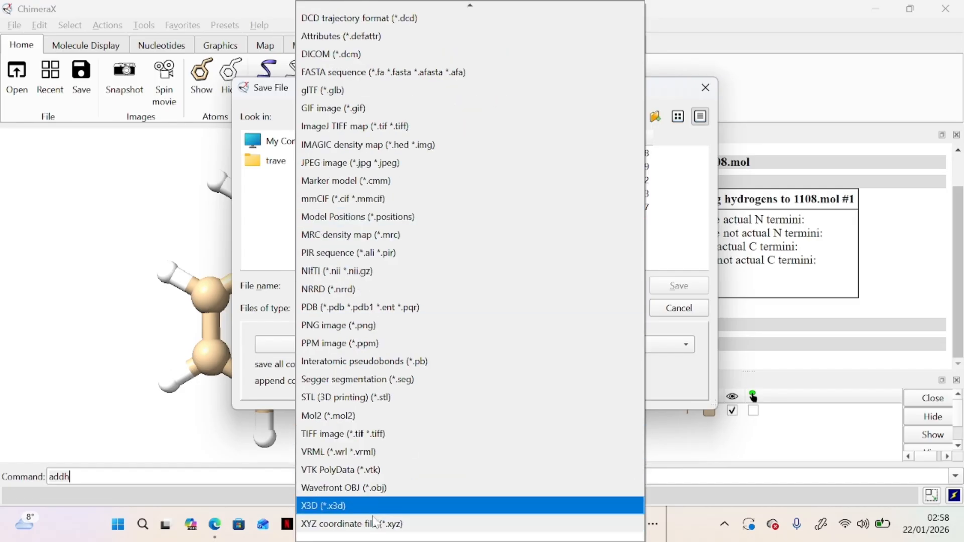
scroll(448, 411, up, 2)
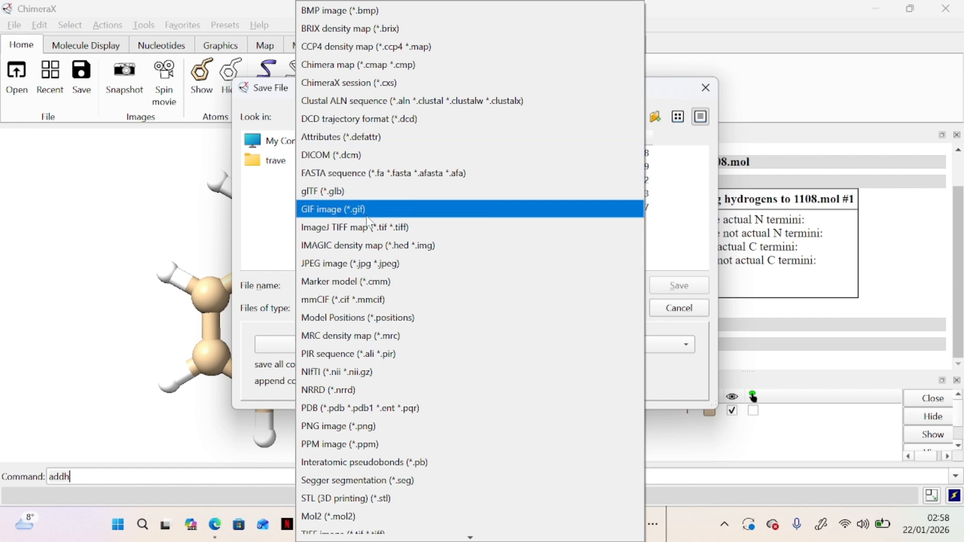
scroll(373, 257, down, 1)
scroll(372, 258, down, 1)
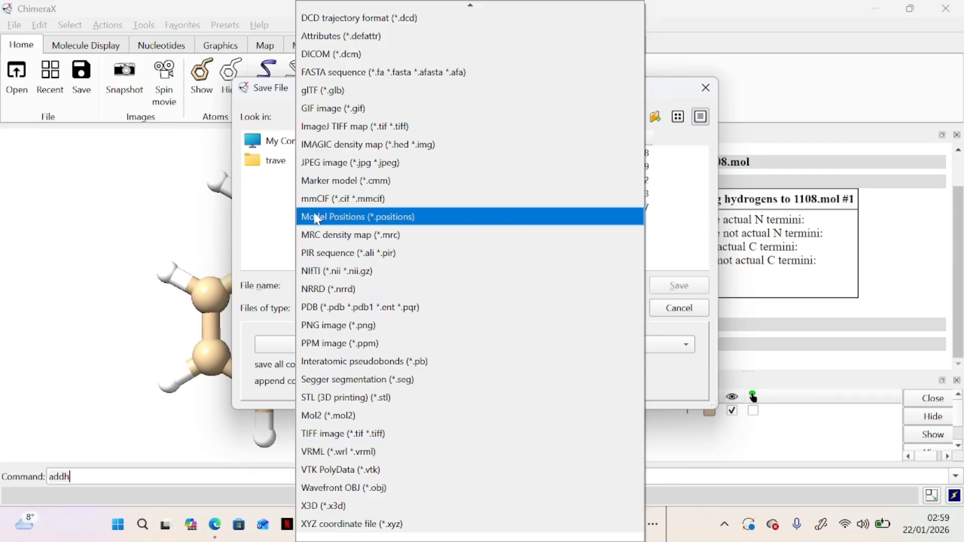
click(203, 194)
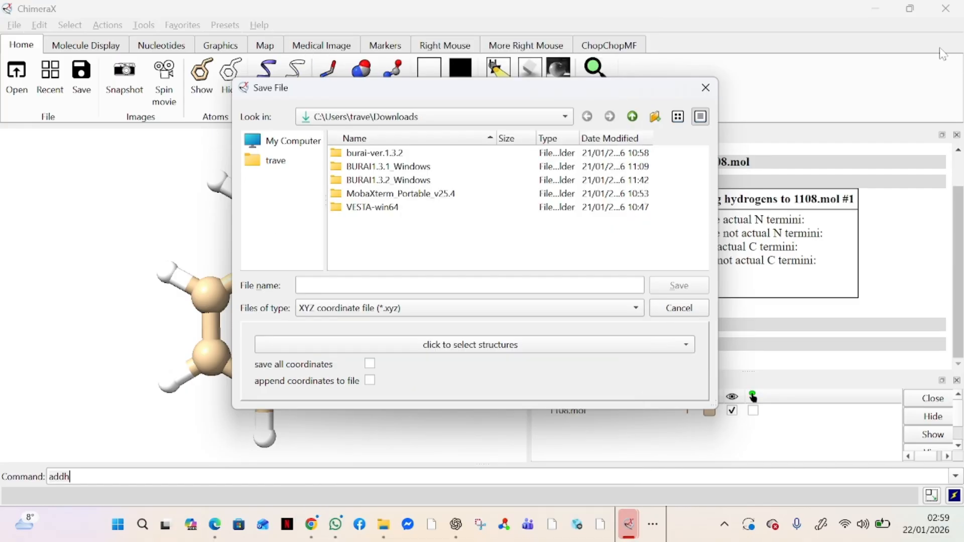
click(706, 88)
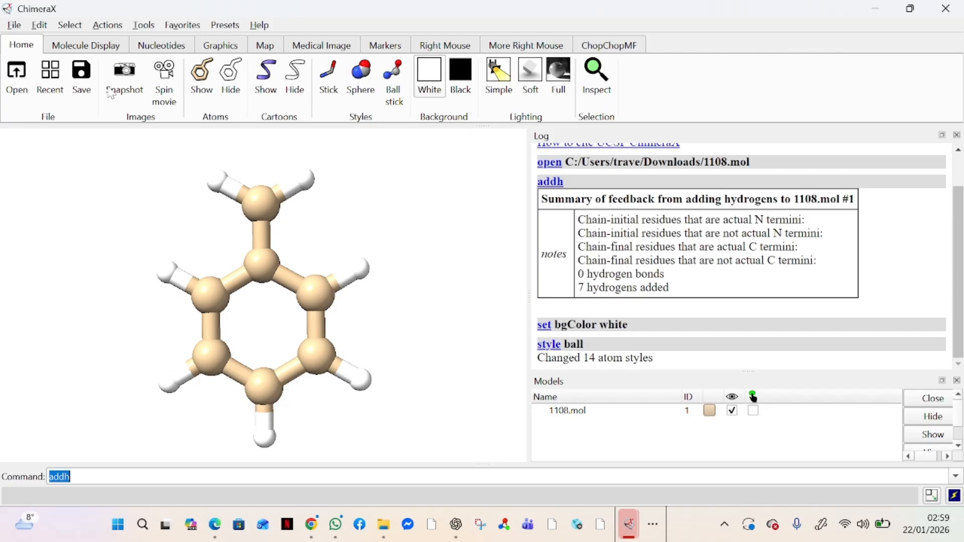
Step: Reopen the Save dialog with XYZ coordinate file format and file name 'toluene'
click(17, 25)
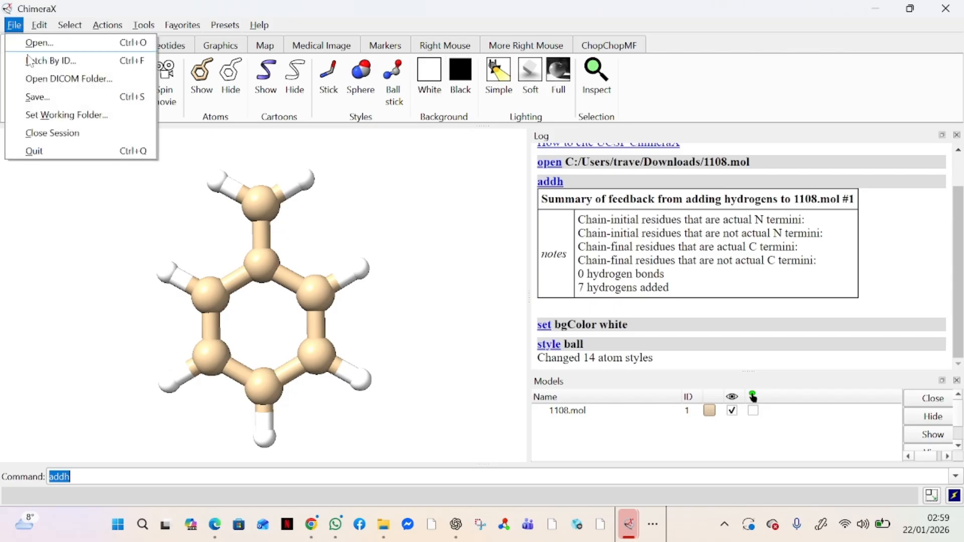
click(56, 101)
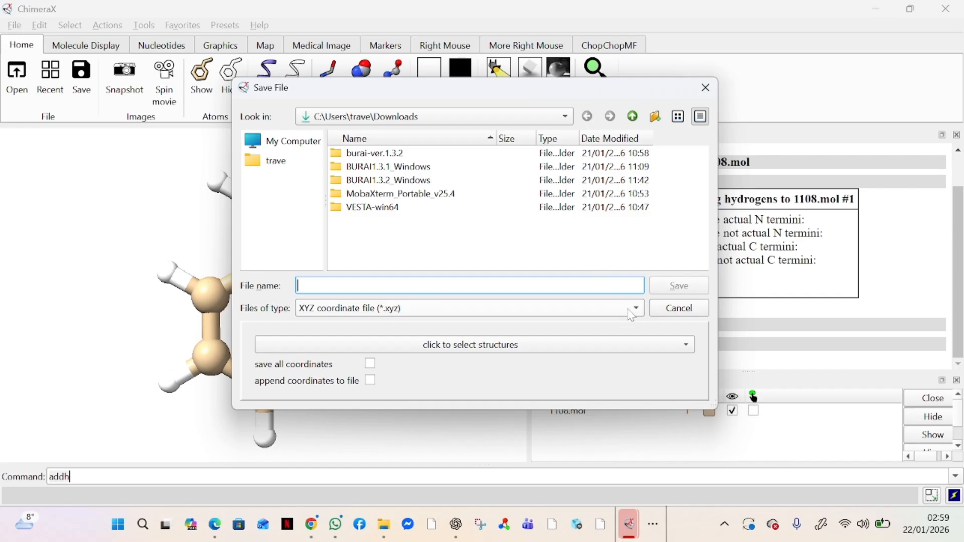
click(598, 315)
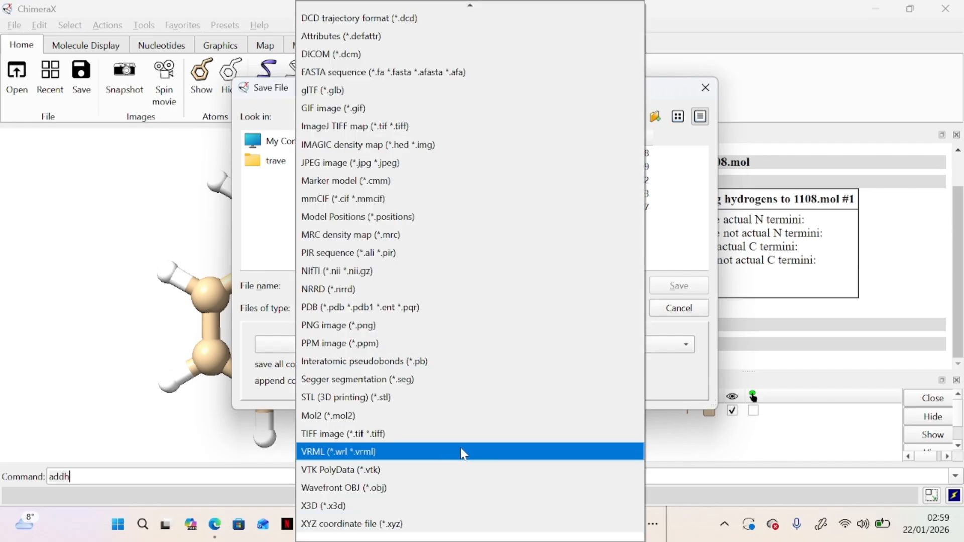
click(364, 526)
click(401, 285)
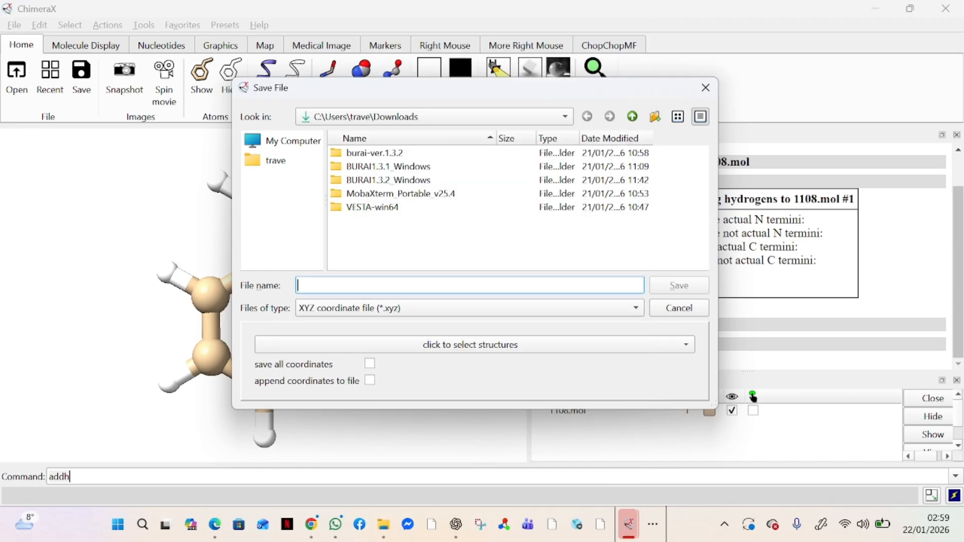
text(tol)
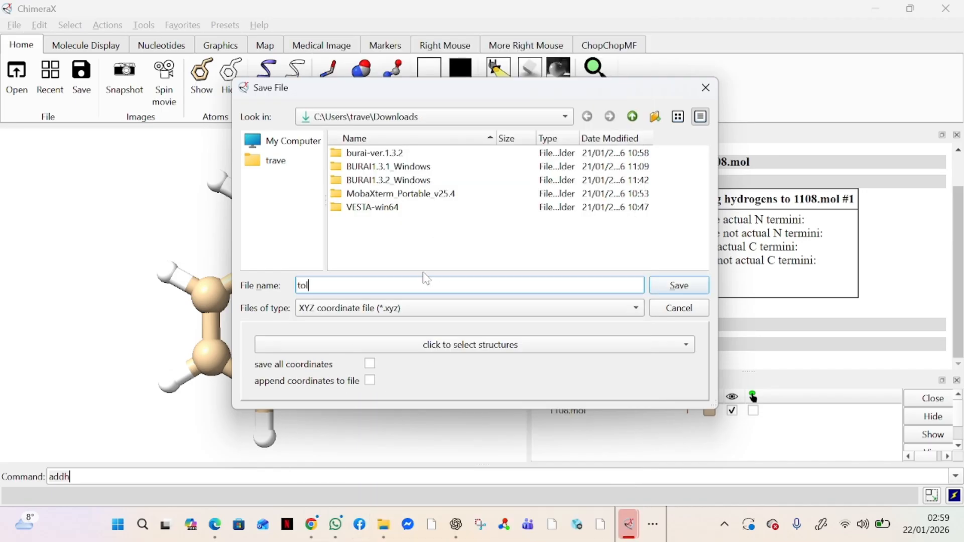
text(uene)
Step: Save toluene.xyz into the Downloads folder
click(279, 163)
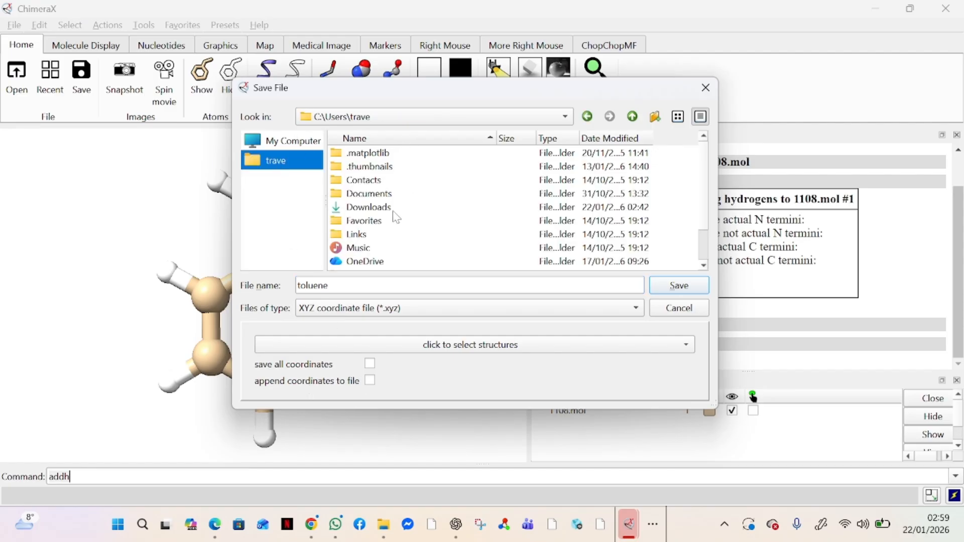
scroll(391, 227, down, 2)
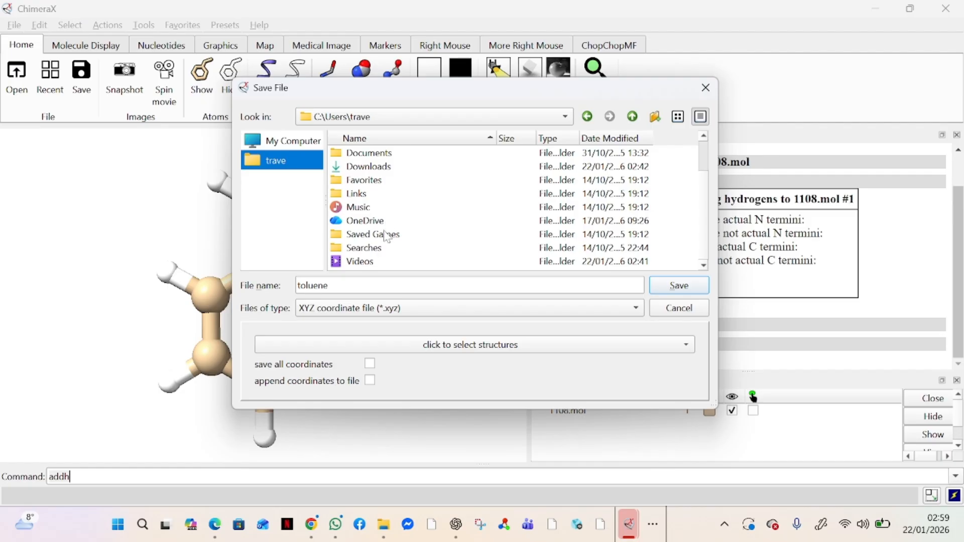
scroll(390, 238, up, 1)
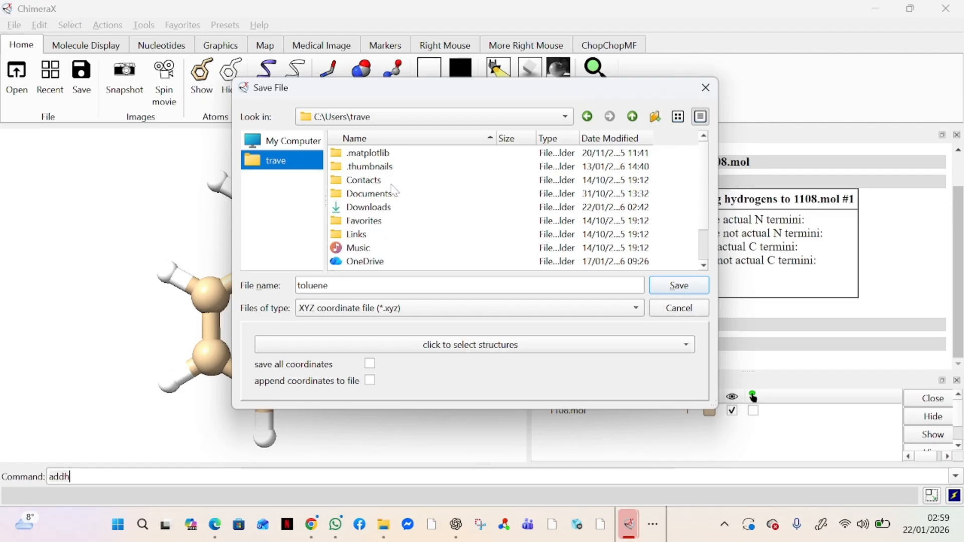
scroll(395, 190, down, 1)
scroll(395, 191, up, 1)
click(385, 211)
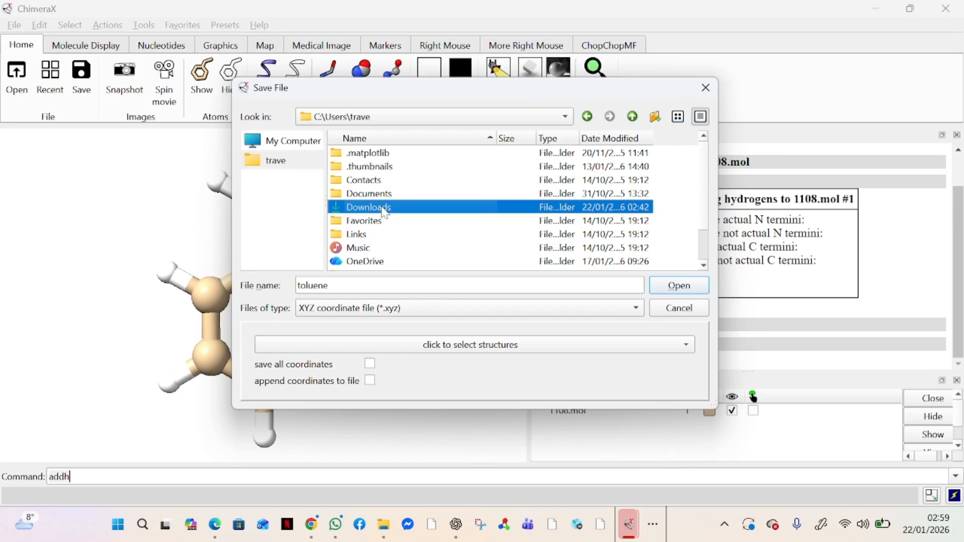
click(676, 291)
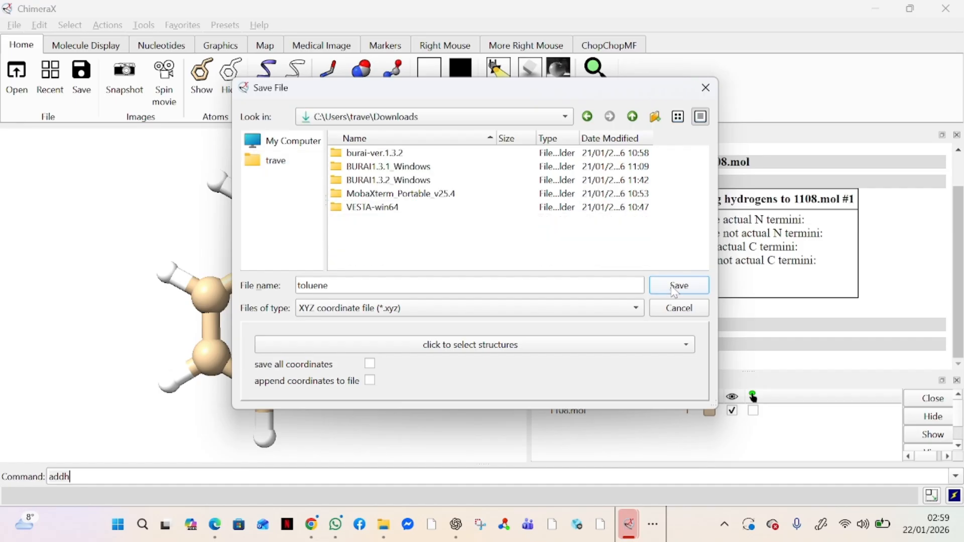
click(676, 291)
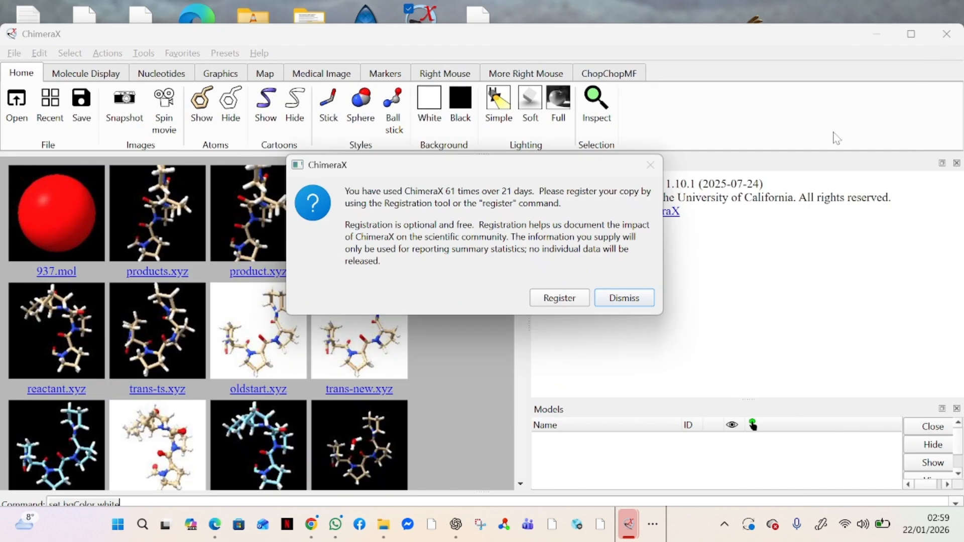
Step: Dismiss the ChimeraX registration reminder and minimize the window to the desktop
click(639, 300)
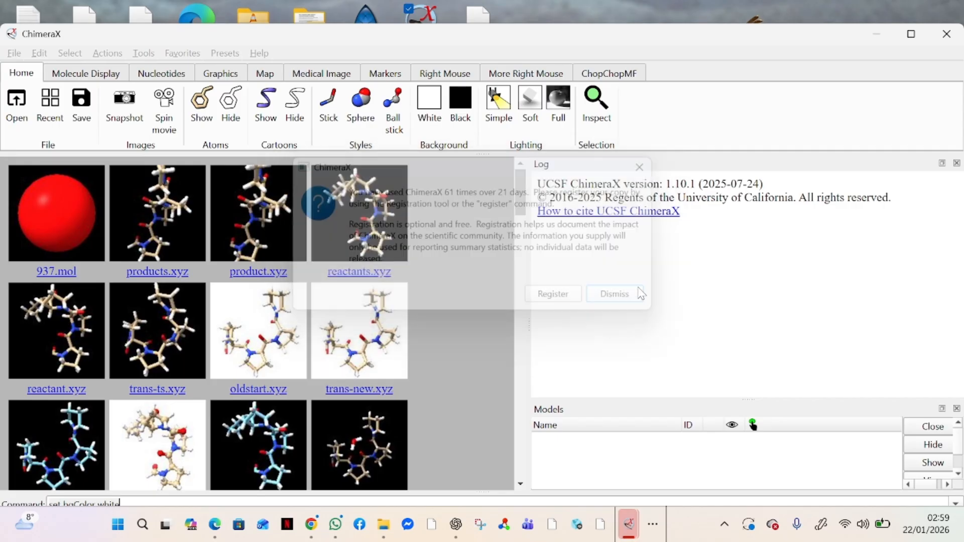
click(875, 36)
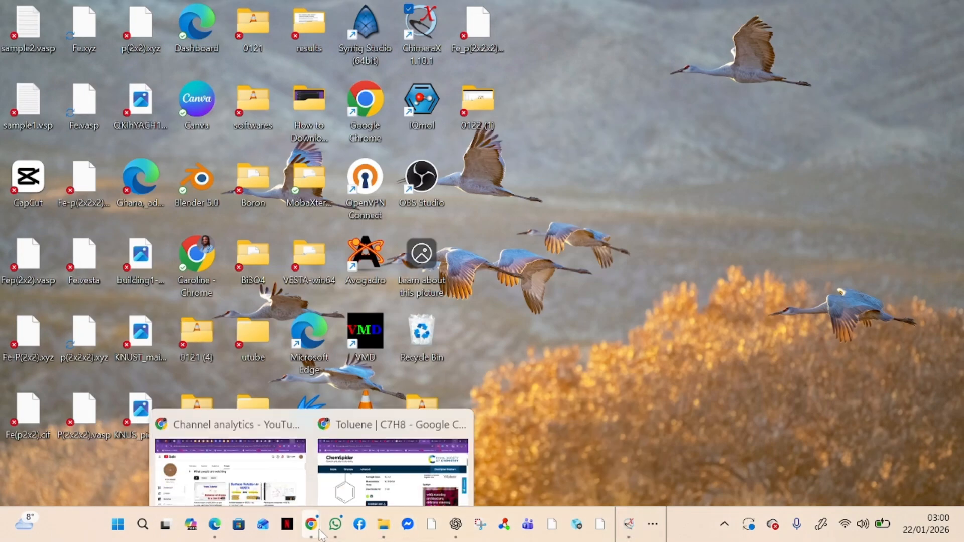
mouse_move(327, 531)
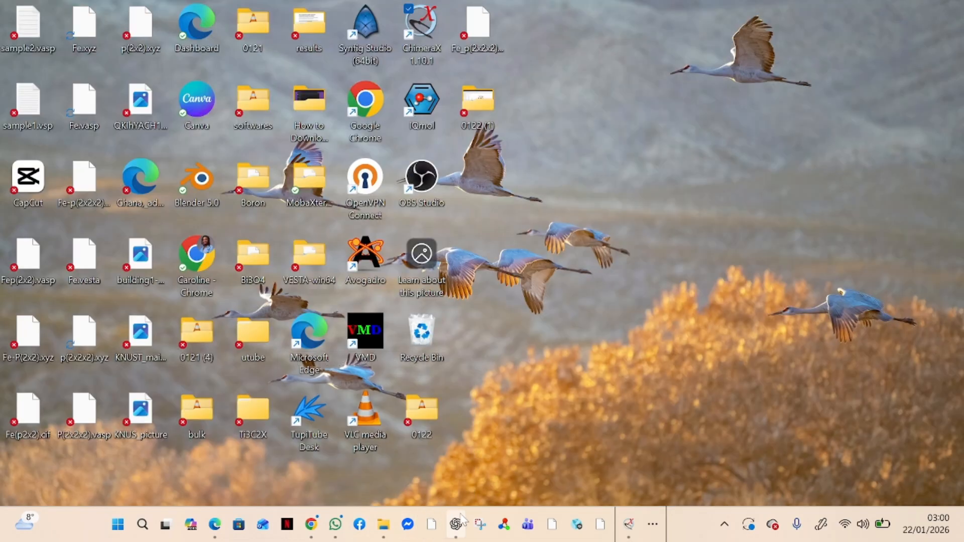
click(654, 525)
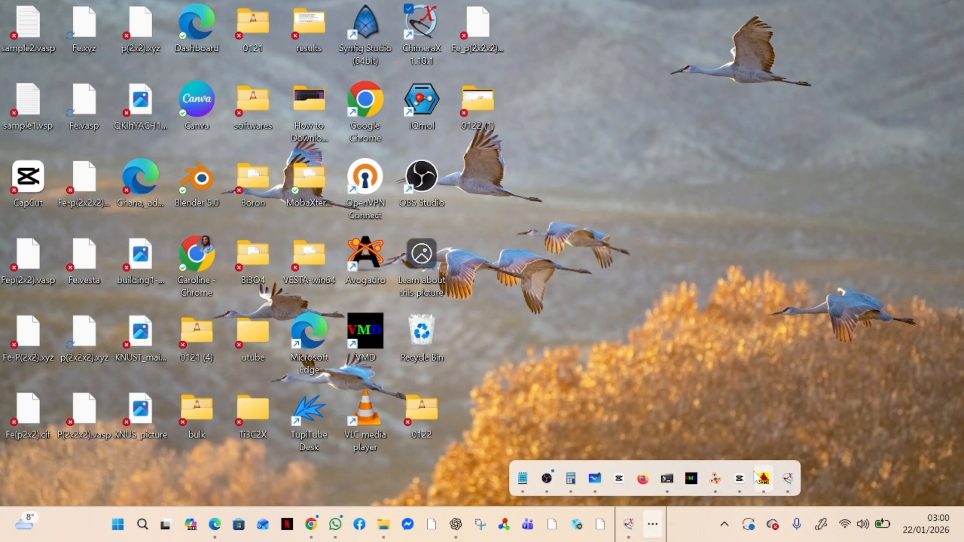
Step: Restore the VESTA Fep(2x2).vasp window and snap it to the right half of the screen
click(716, 481)
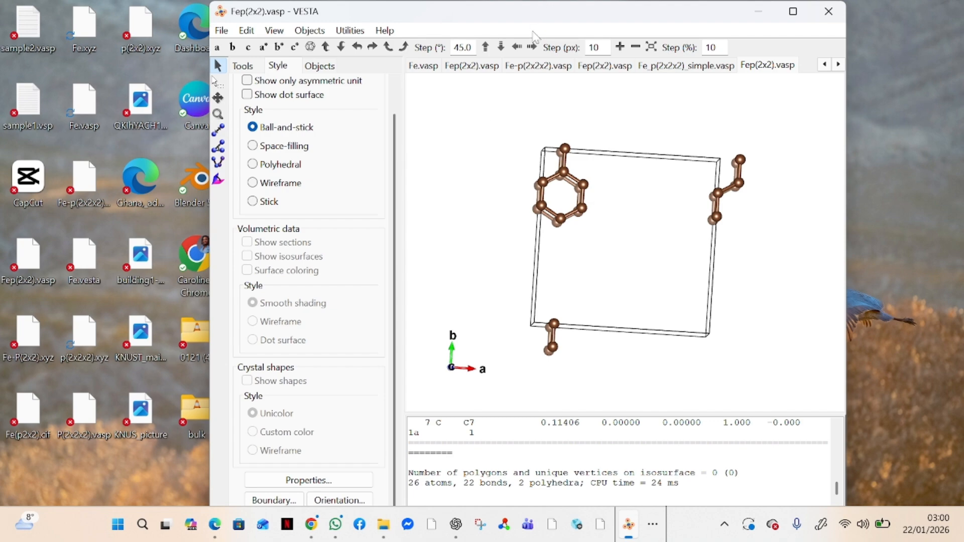
drag(545, 10, 963, 55)
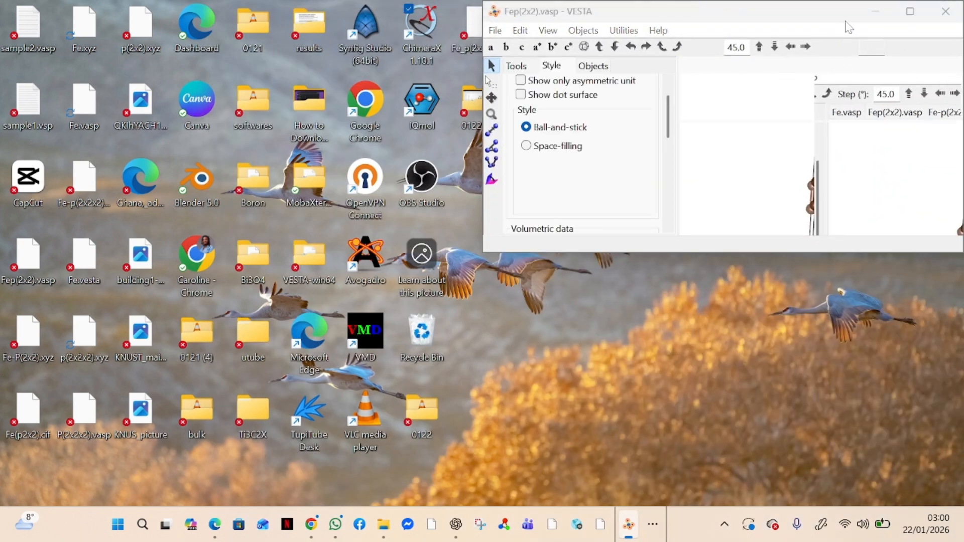
drag(789, 10, 603, 147)
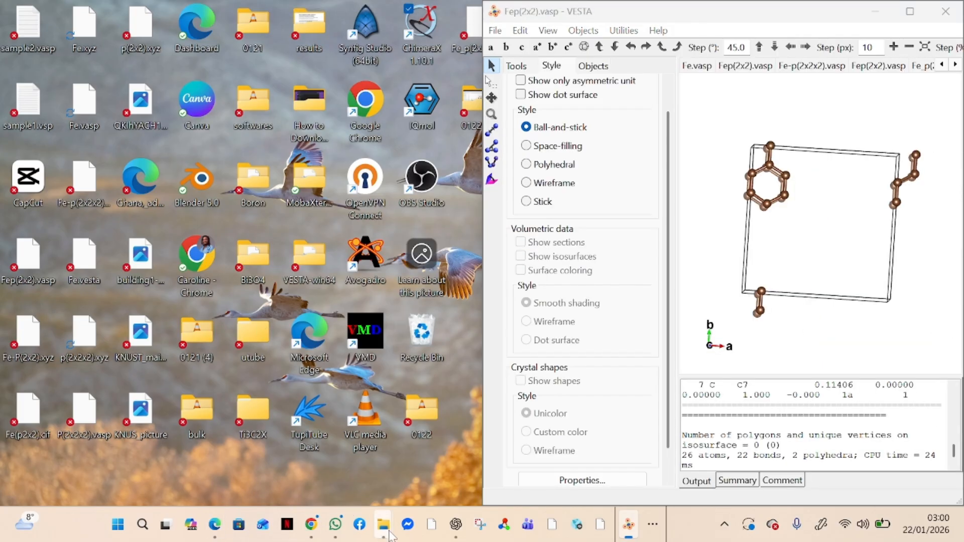
mouse_move(387, 531)
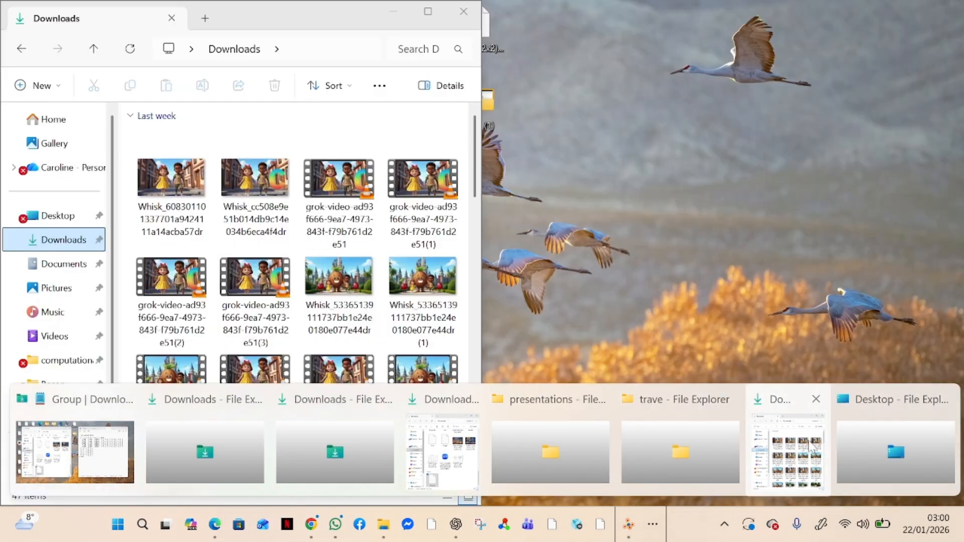
Step: Drag toluene.xyz from Downloads into VESTA and maximize the VESTA window
click(809, 446)
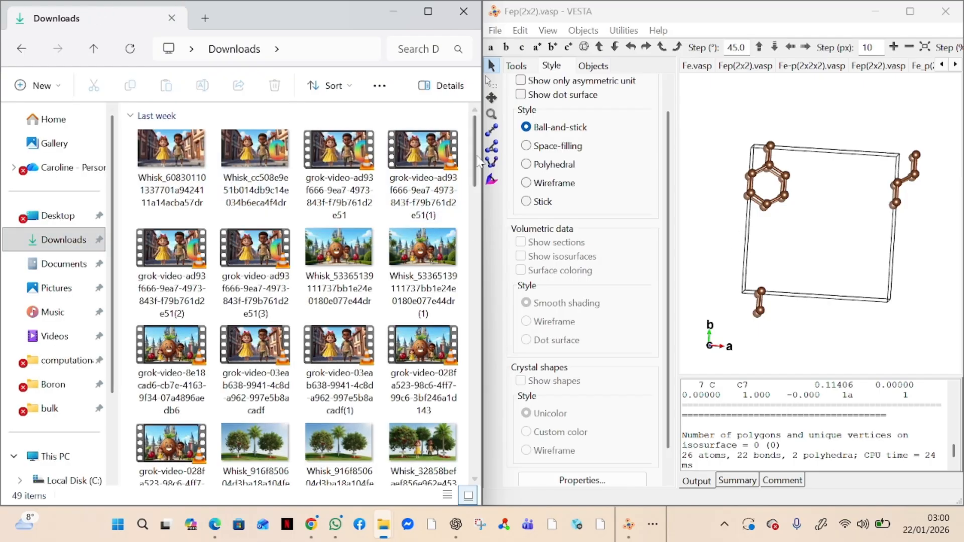
scroll(477, 184, down, 1)
drag(477, 183, 444, 450)
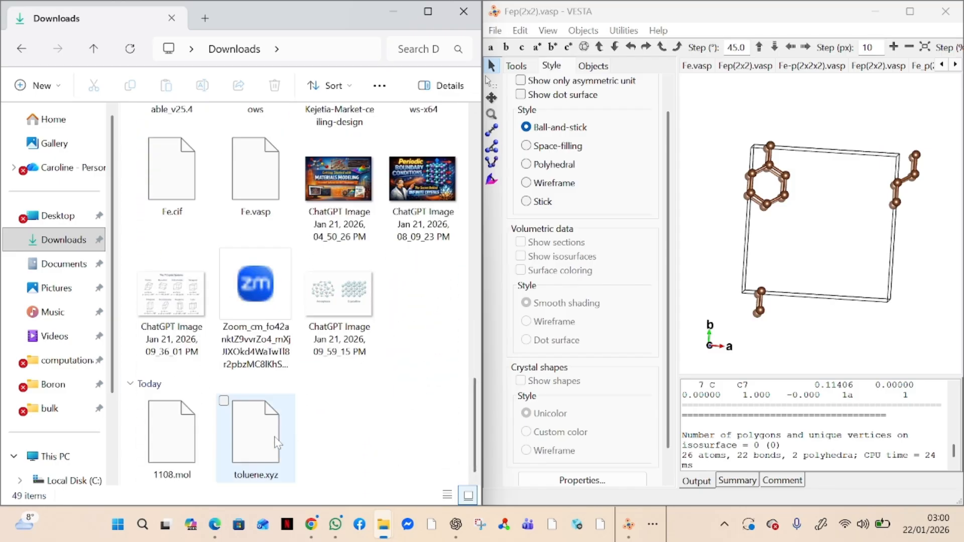
drag(270, 452, 769, 271)
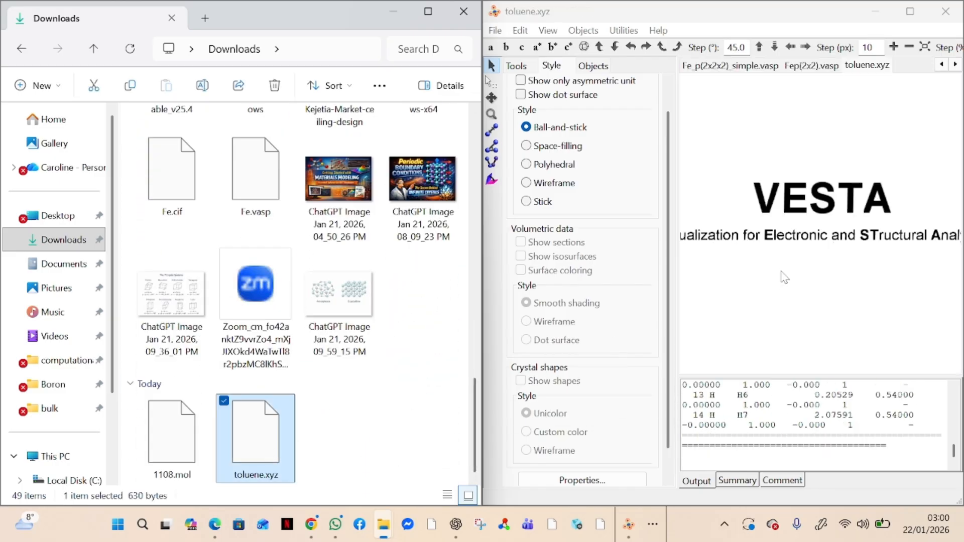
click(913, 12)
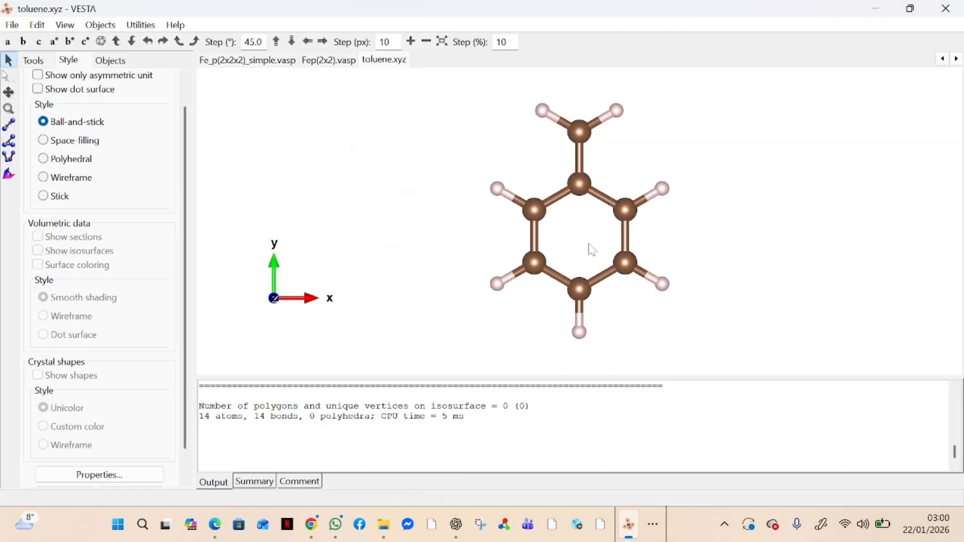
Step: Rotate the 14-atom toluene molecule from its flat view to a tilted orientation
drag(592, 250, 607, 235)
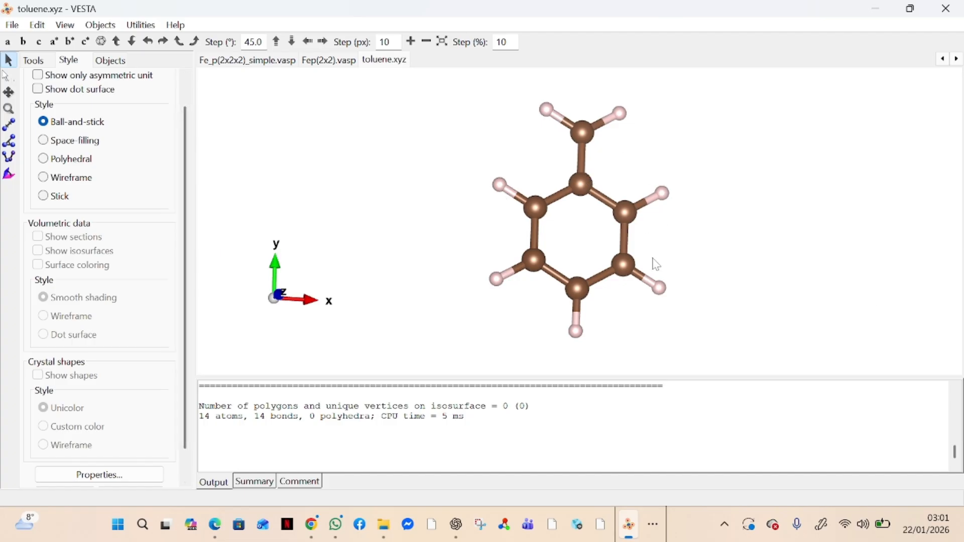
drag(652, 242, 503, 305)
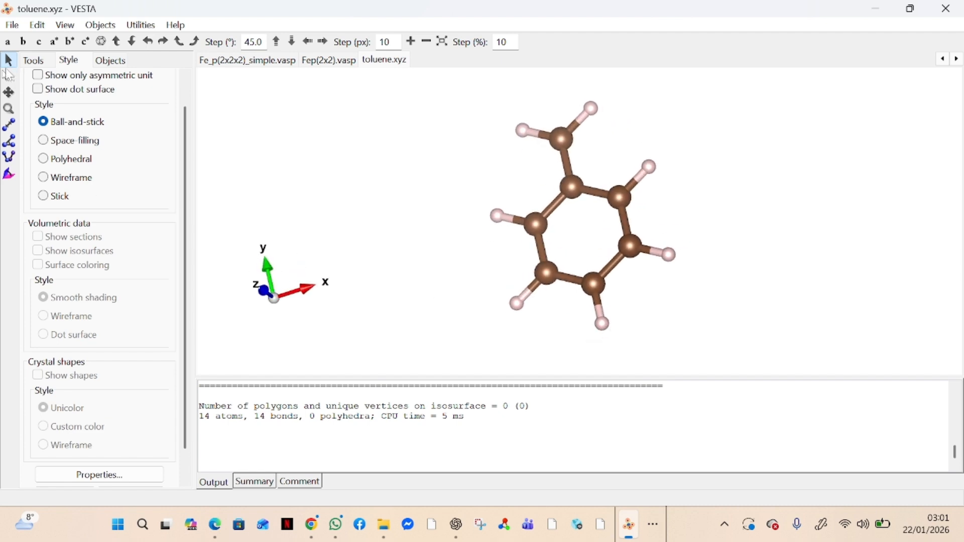
Step: Select C7 and the lower-right ring carbons, then rubber-band the ring to toggle three carbons and hydrogens
click(8, 77)
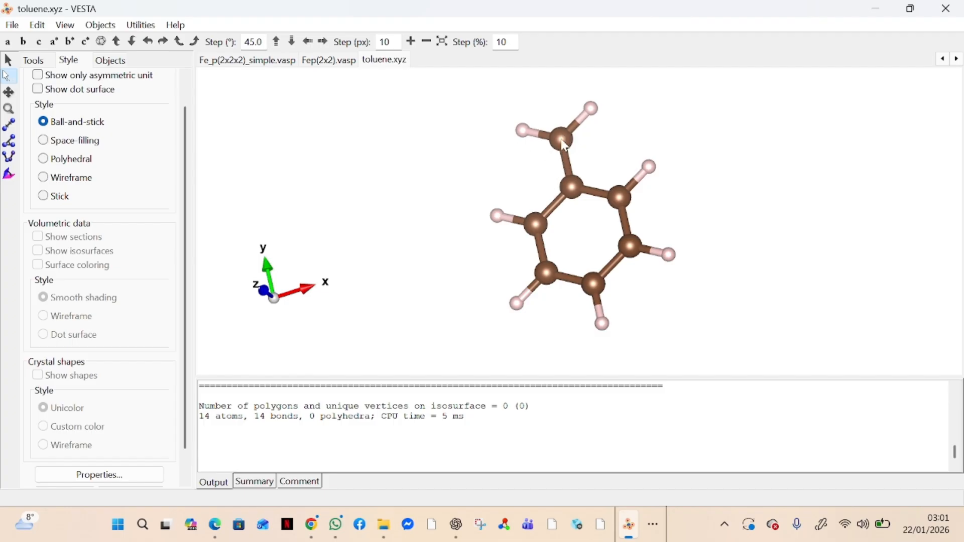
click(564, 143)
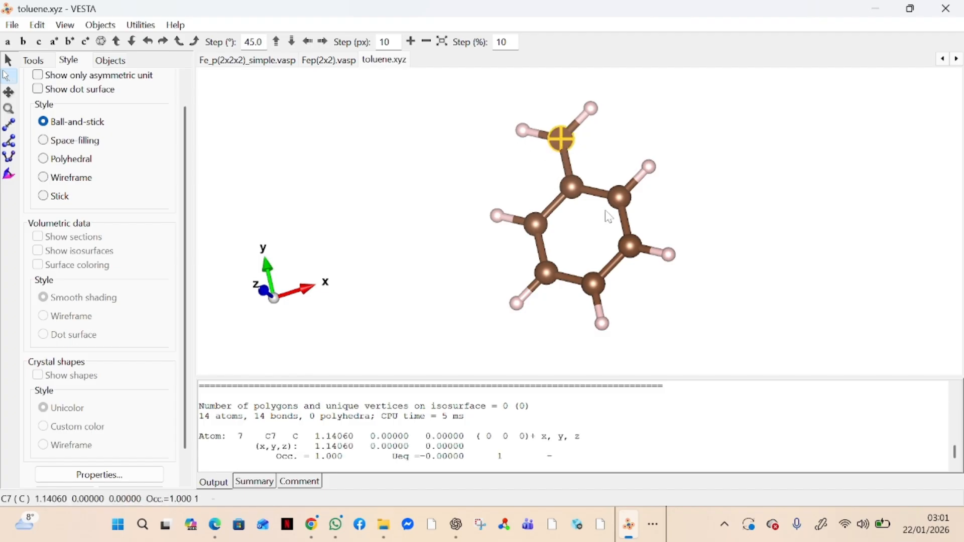
click(582, 188)
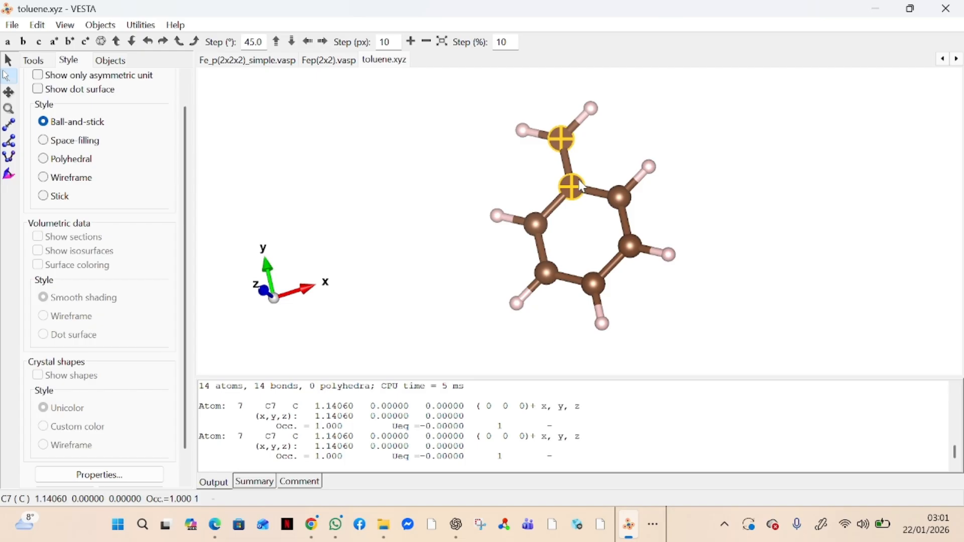
shift+click(620, 198)
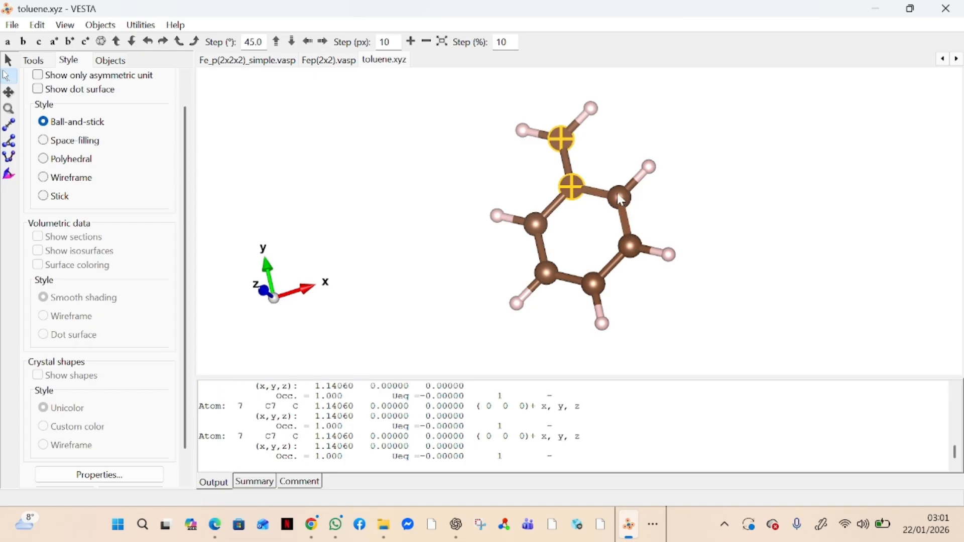
shift+click(622, 199)
shift+click(632, 246)
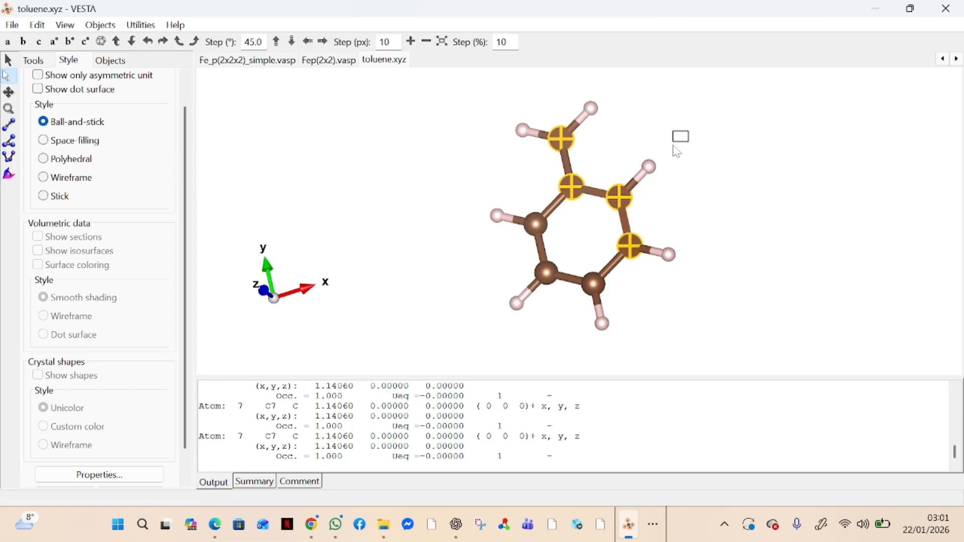
shift+drag(674, 147, 520, 307)
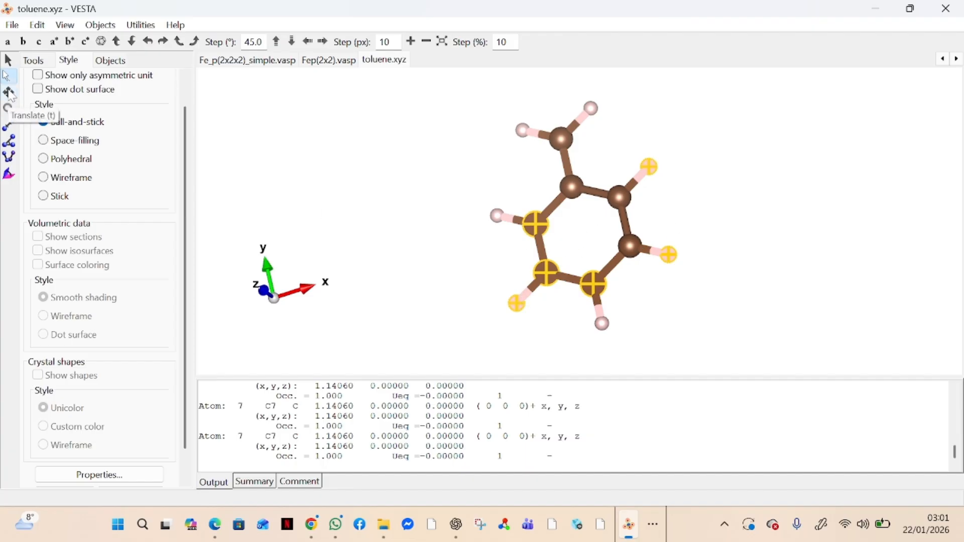
click(9, 93)
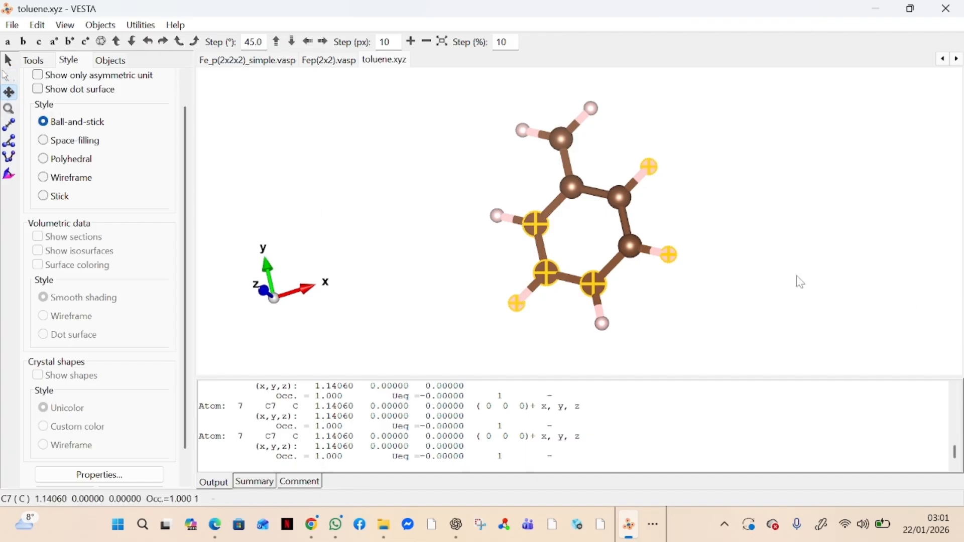
Step: Shift the molecule to the far right of the view and rotate it edge-on
drag(560, 216, 814, 203)
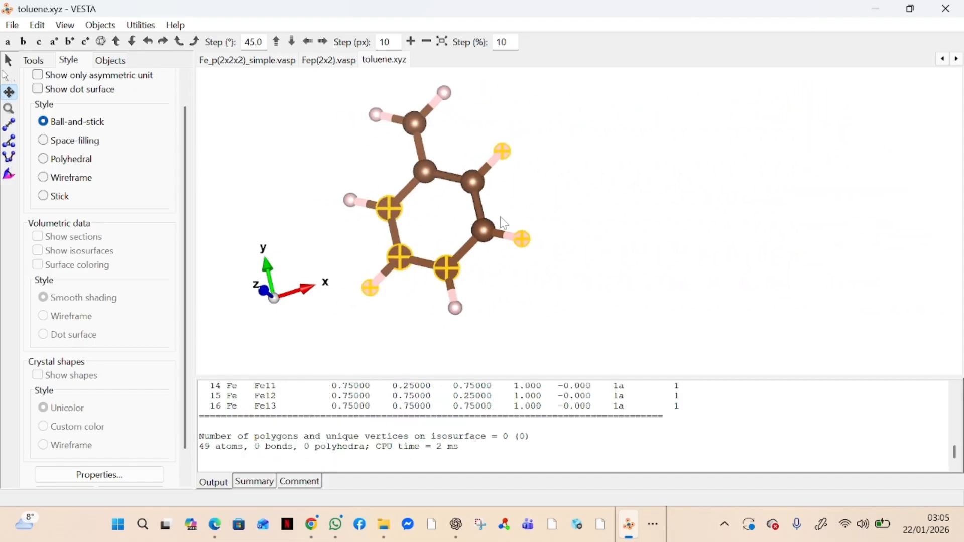
drag(505, 223, 690, 234)
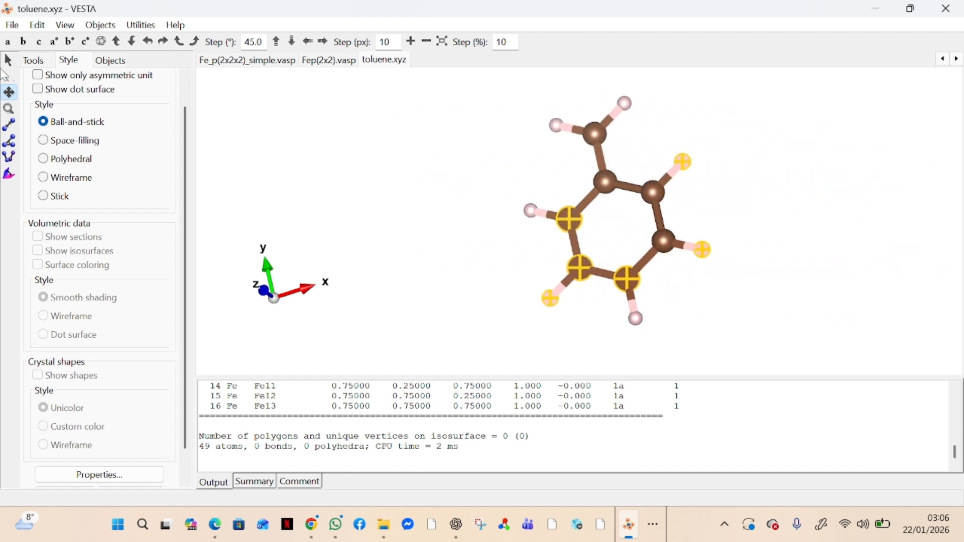
click(8, 60)
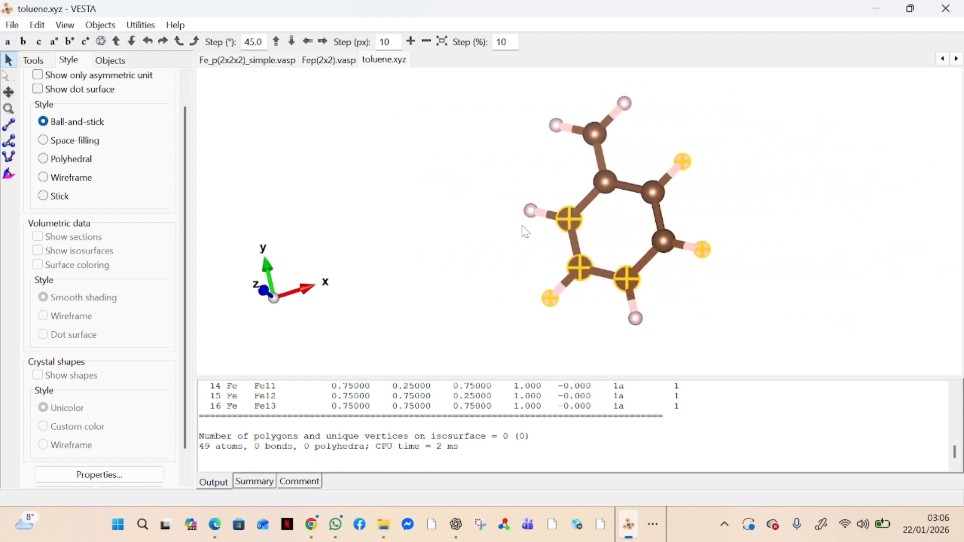
drag(523, 230, 592, 259)
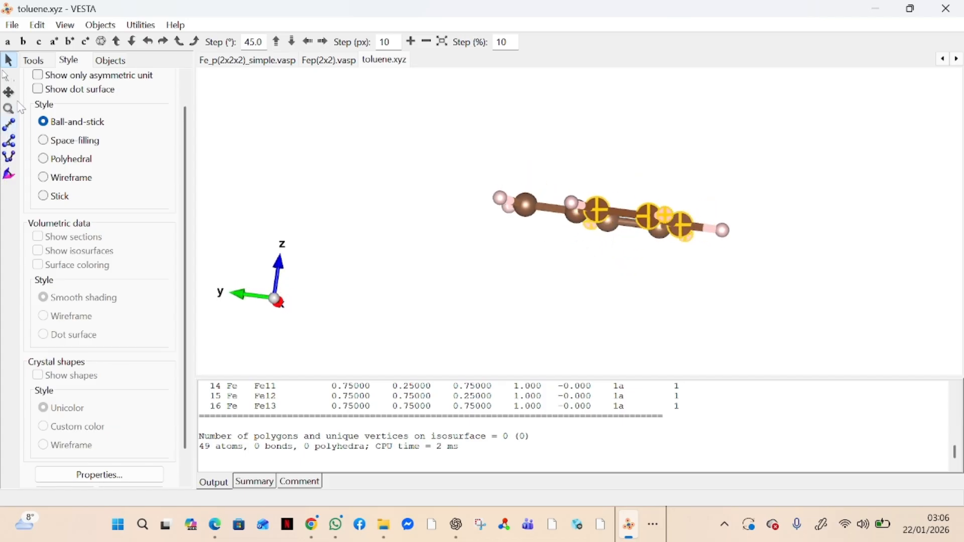
click(9, 92)
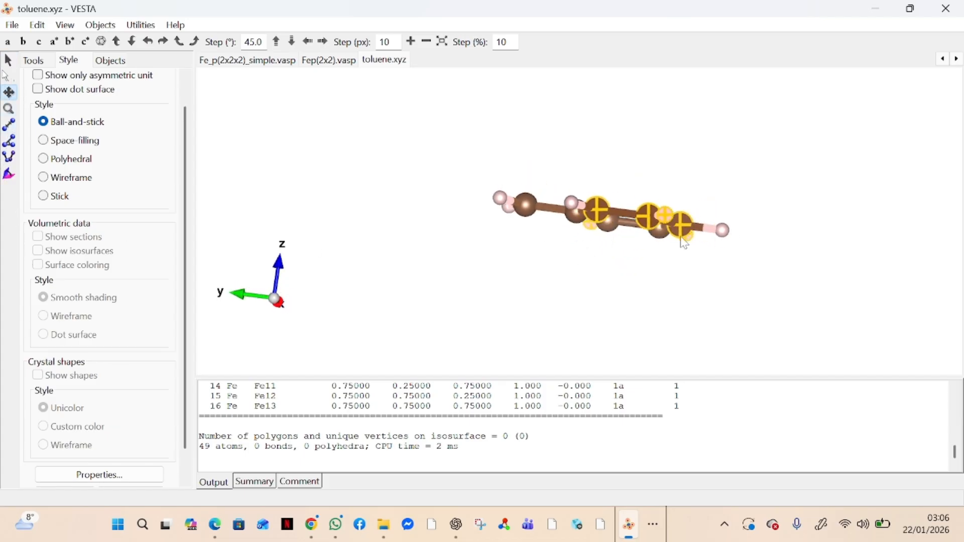
drag(550, 216, 742, 198)
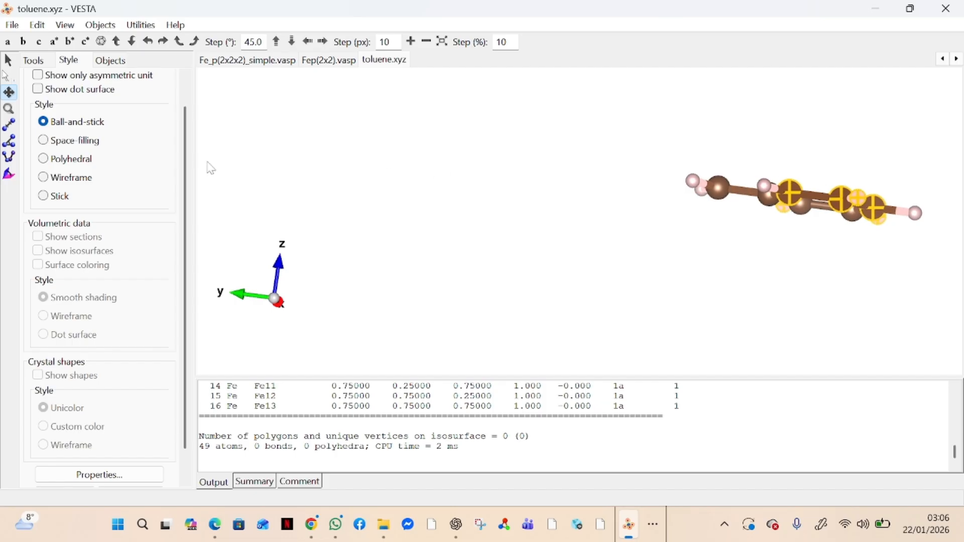
Step: Shrink the displayed molecule and turn it back face-on along the z axis
click(9, 108)
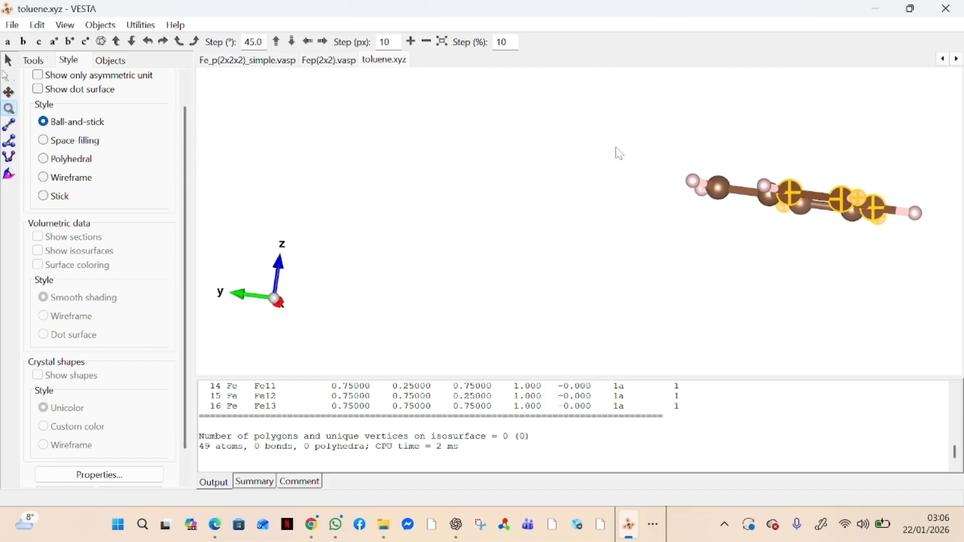
drag(620, 153, 380, 147)
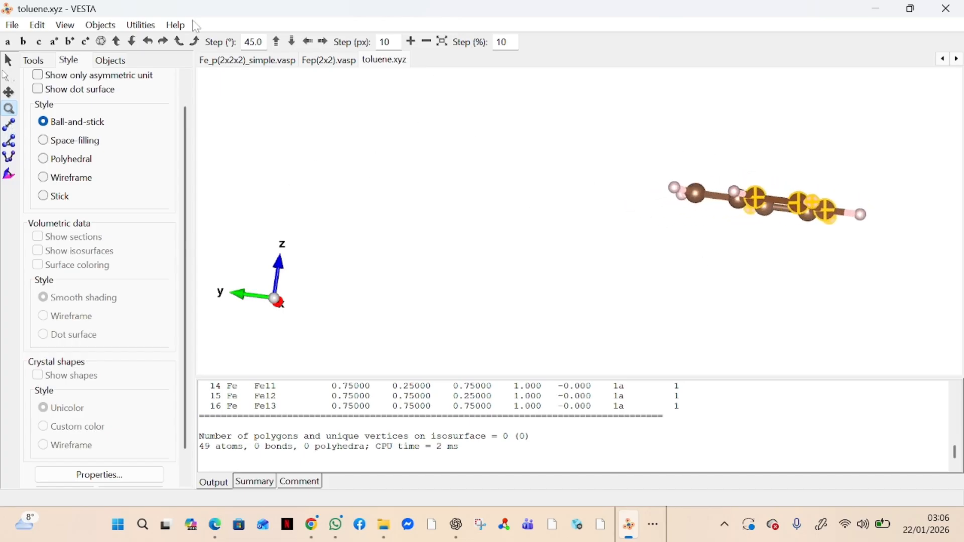
click(8, 61)
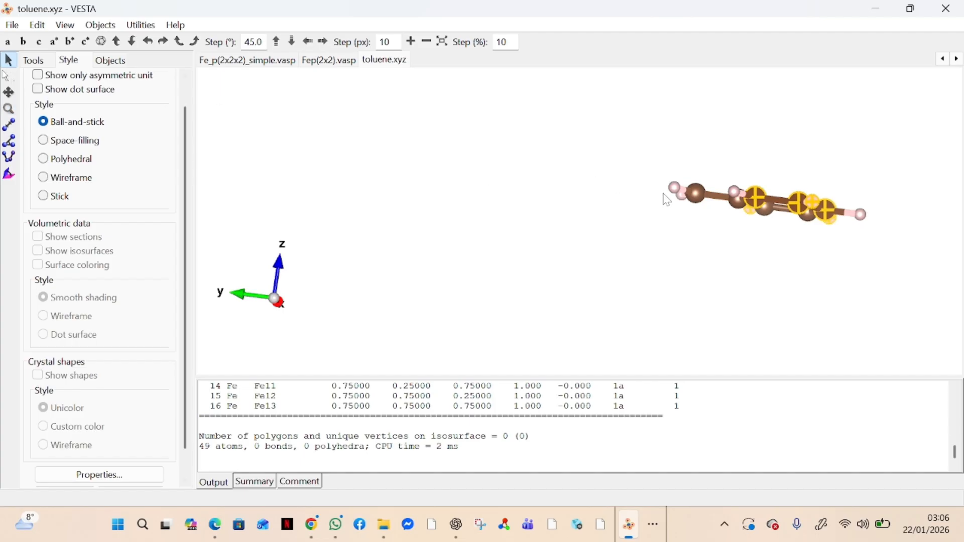
drag(687, 199, 673, 259)
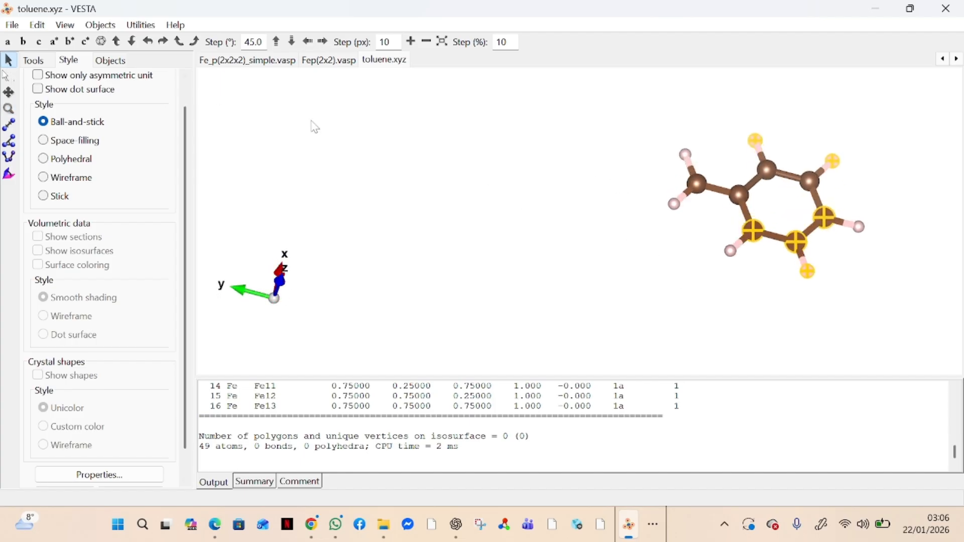
click(10, 125)
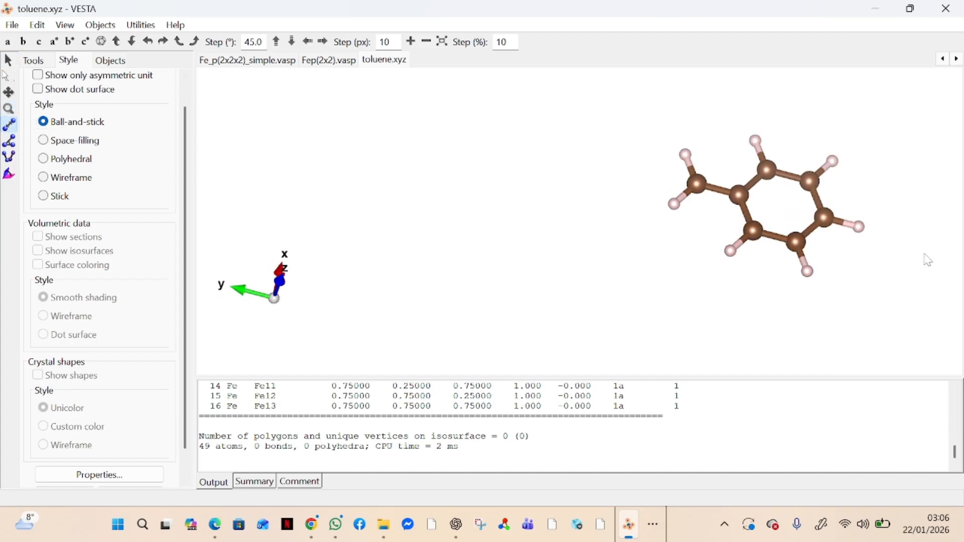
Step: Measure the C2–C4 distance, which reads 1.33610 Å
click(755, 231)
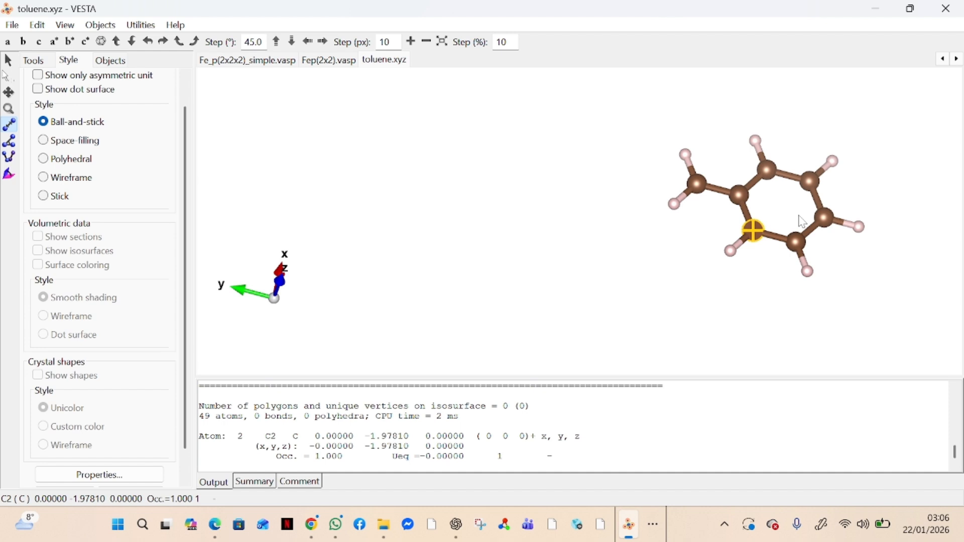
click(799, 244)
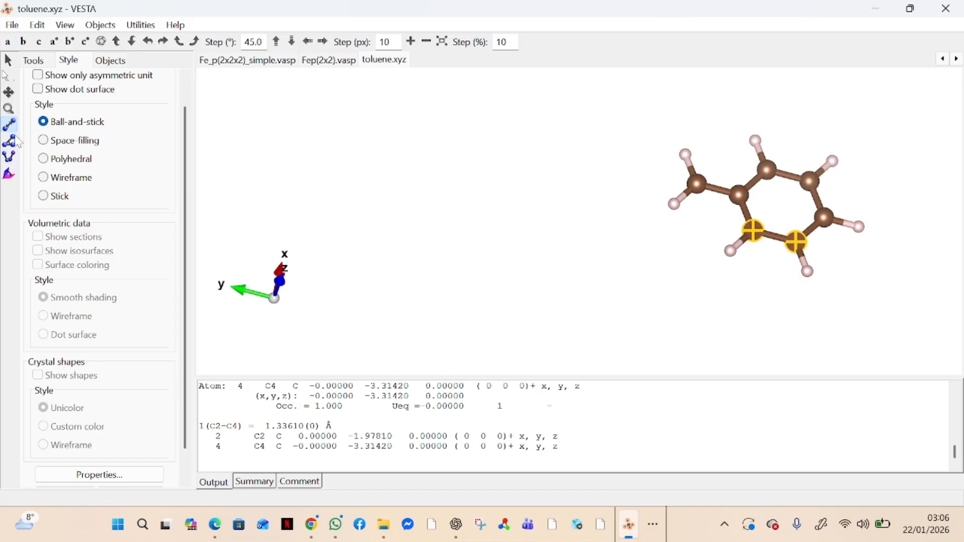
click(10, 142)
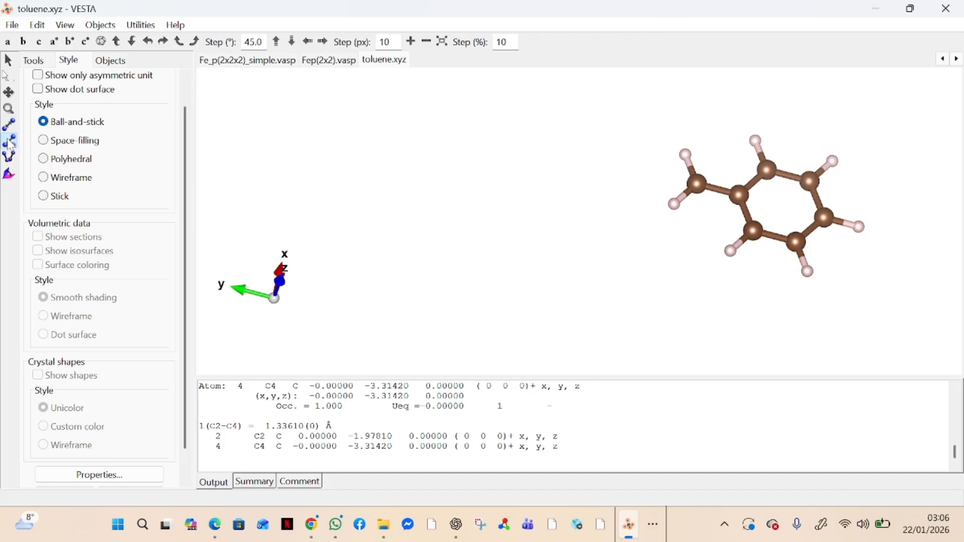
Step: Measure the C2–C3–C1 angle in the ring, which reads 29.7002°
click(768, 171)
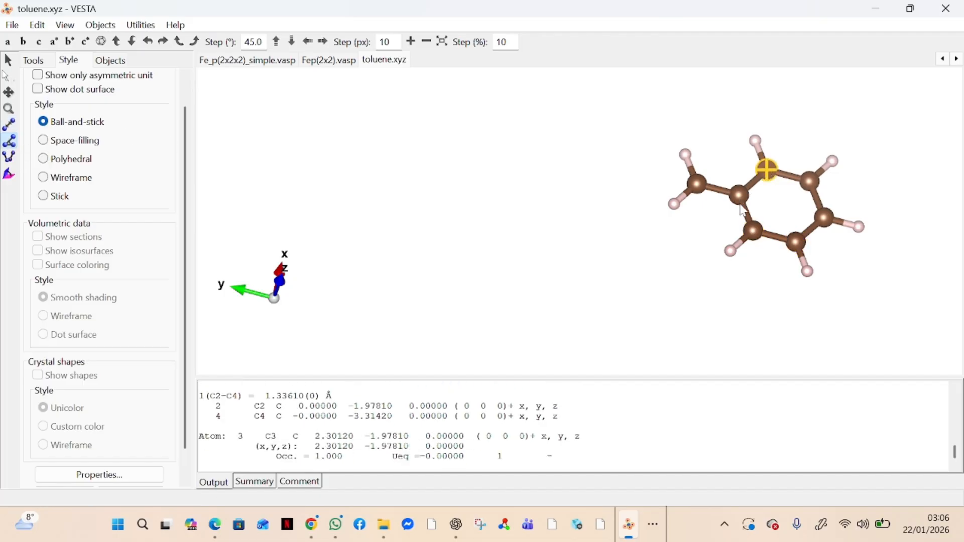
click(741, 198)
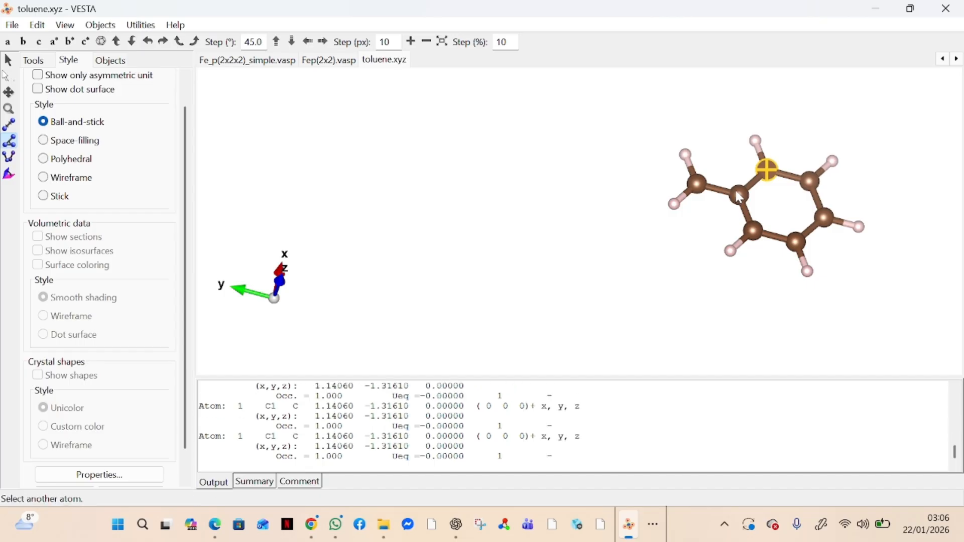
click(768, 170)
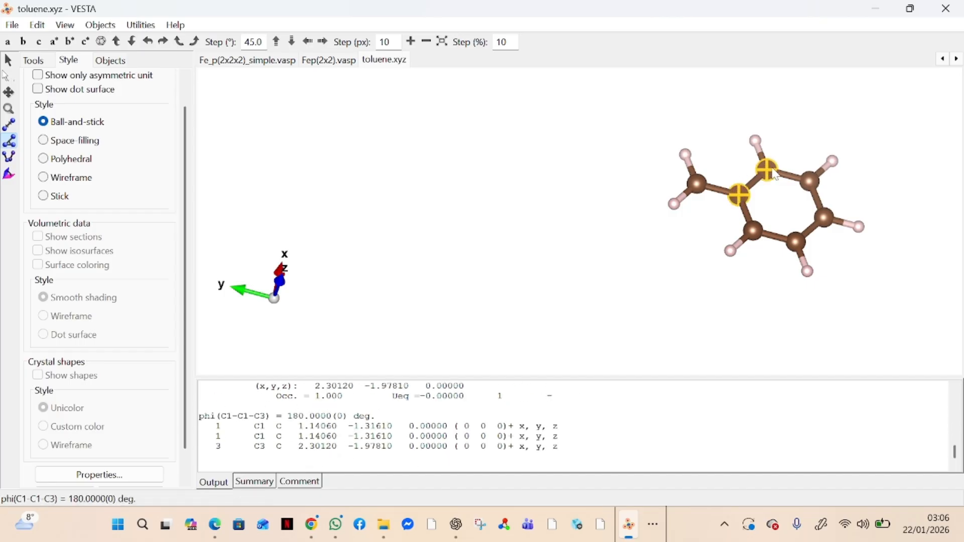
click(744, 196)
click(753, 231)
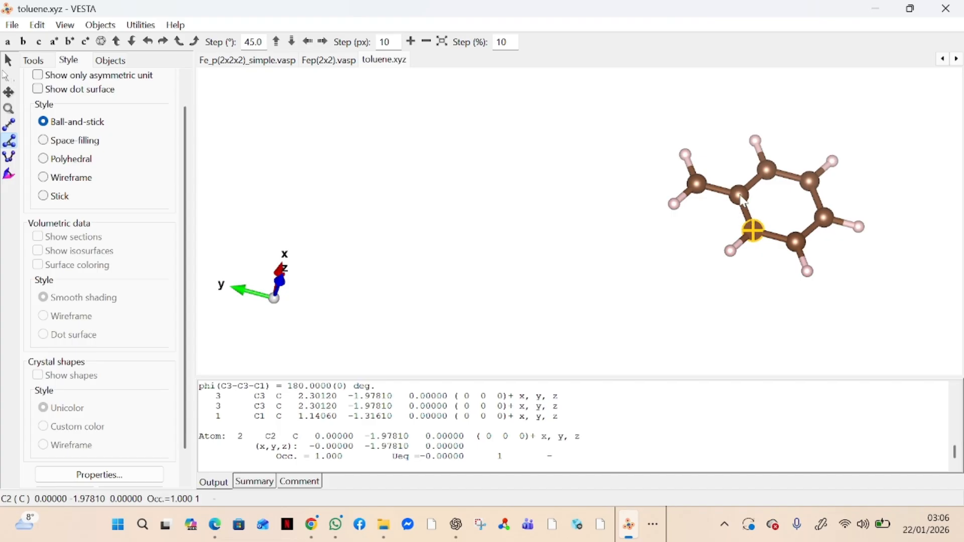
click(769, 171)
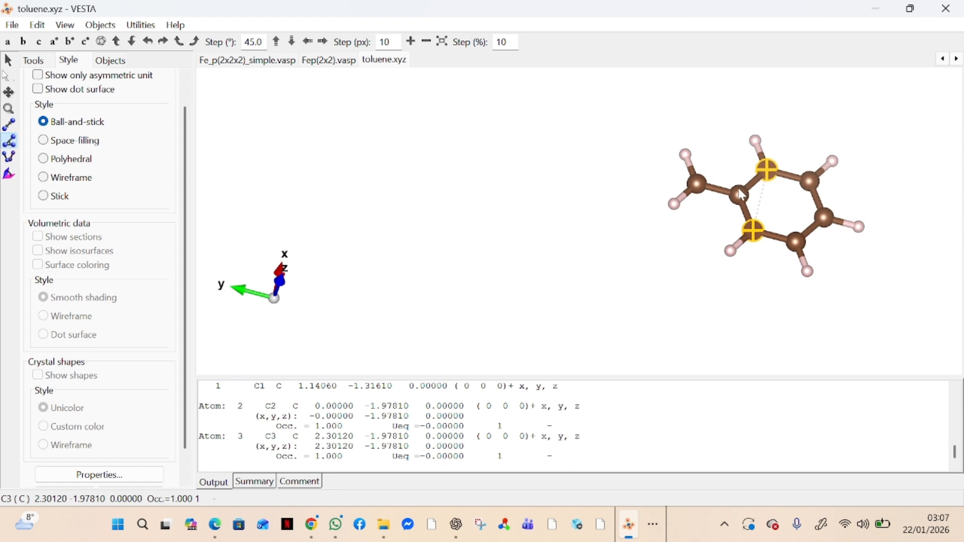
click(743, 195)
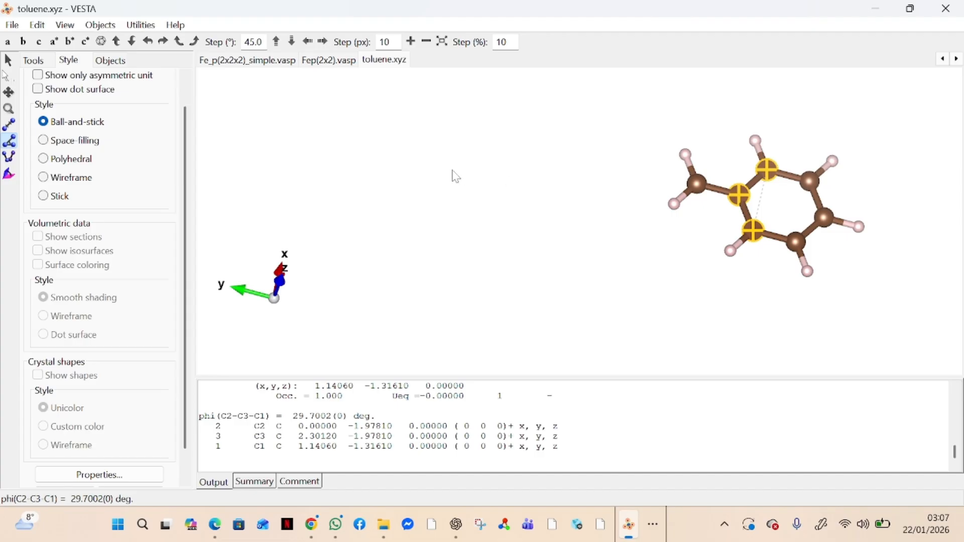
click(9, 157)
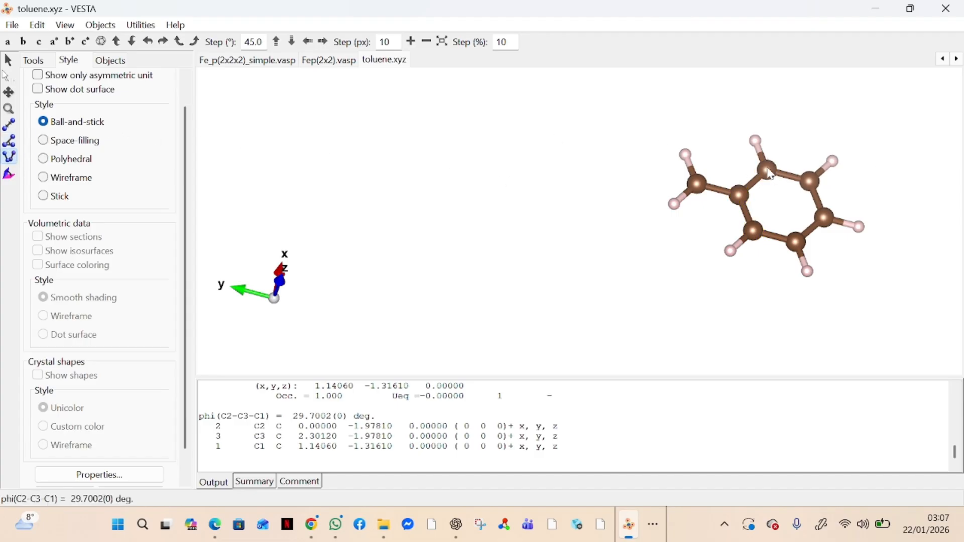
Step: Measure the C3–C1–C2–C4 dihedral as 0.0000°, confirming planarity, and clear the markers
click(768, 170)
click(746, 196)
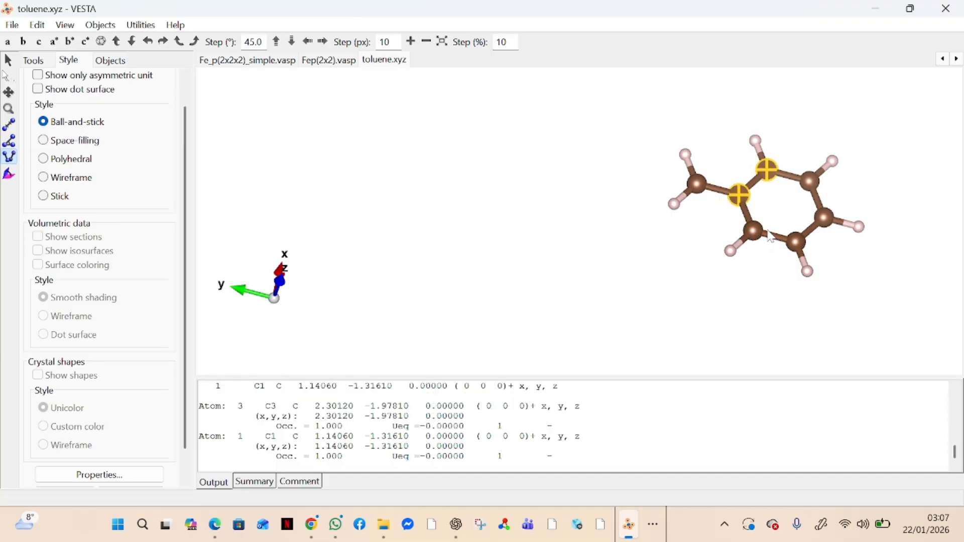
click(756, 233)
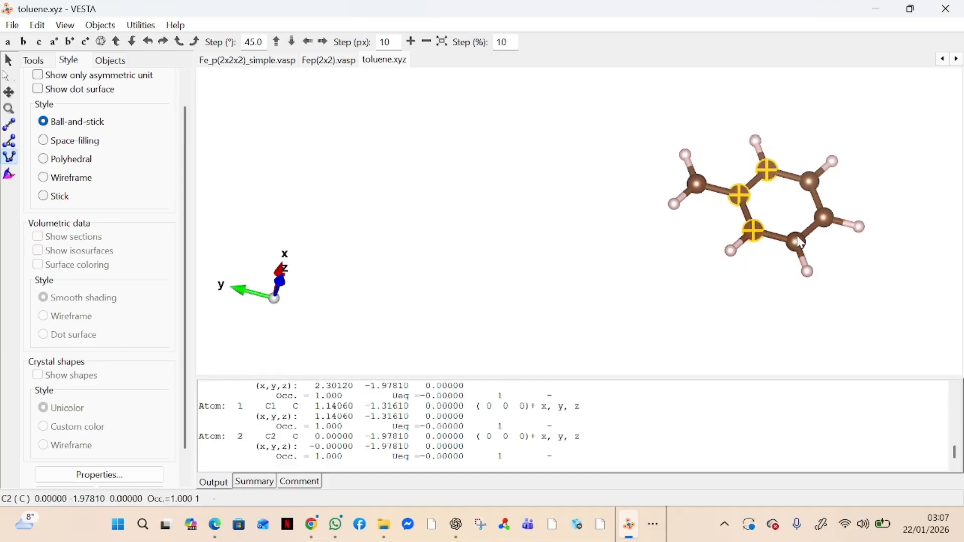
click(798, 243)
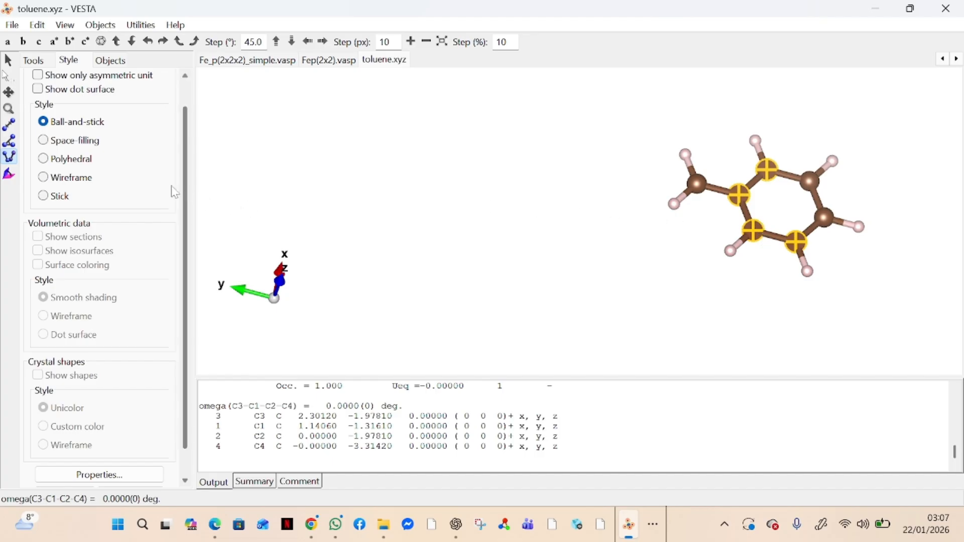
click(11, 175)
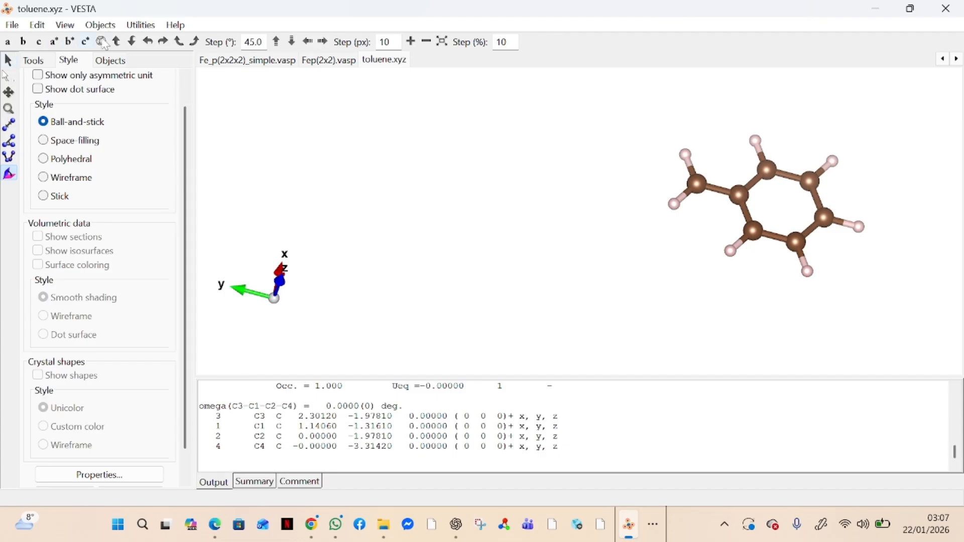
Step: Nudge the molecule up four steps, then right twice and left four times with the Translate arrows
click(278, 45)
click(276, 42)
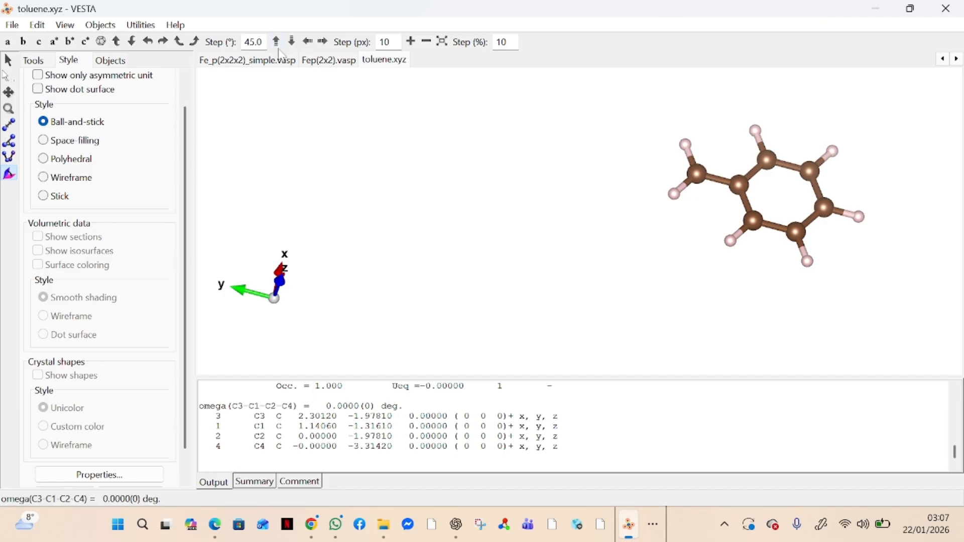
click(277, 43)
click(277, 43)
click(325, 44)
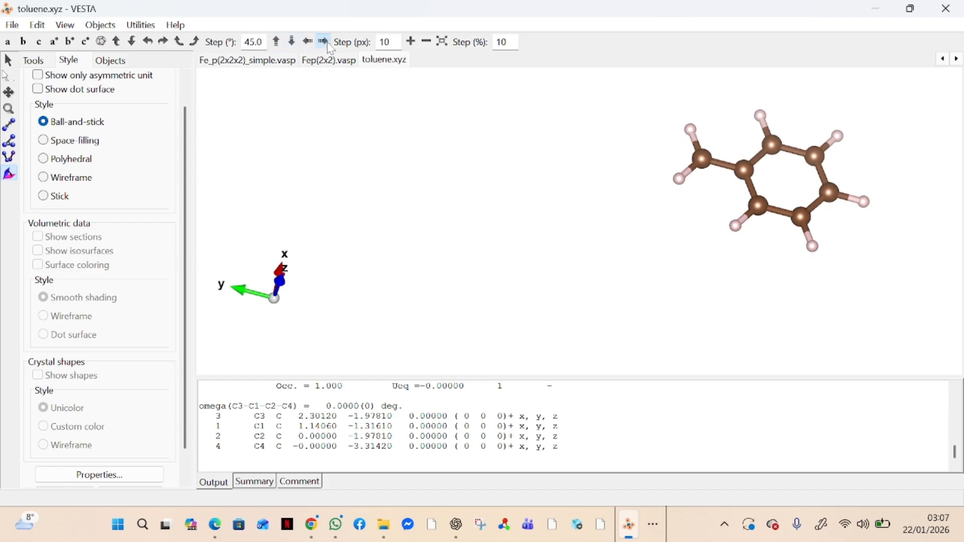
click(329, 45)
click(312, 47)
click(313, 47)
click(312, 47)
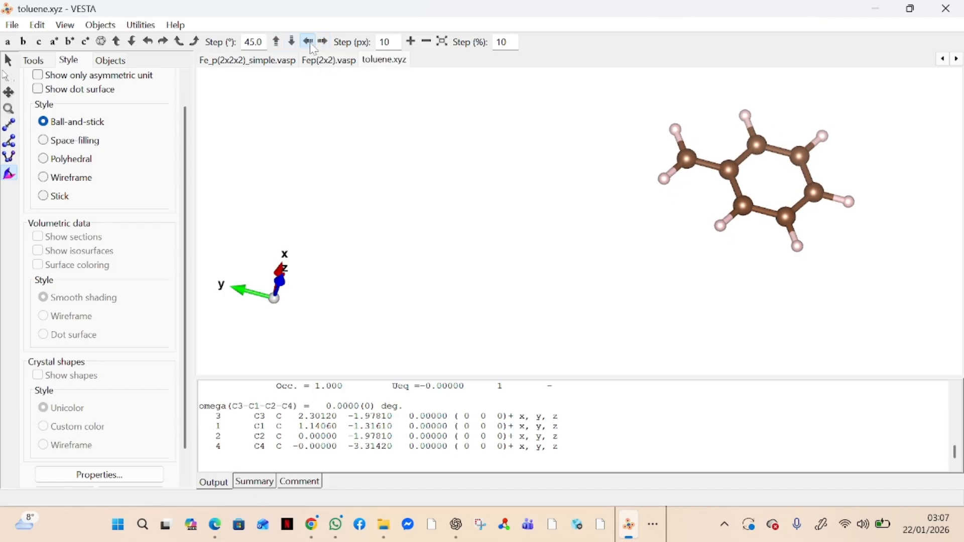
click(308, 42)
click(309, 43)
click(309, 42)
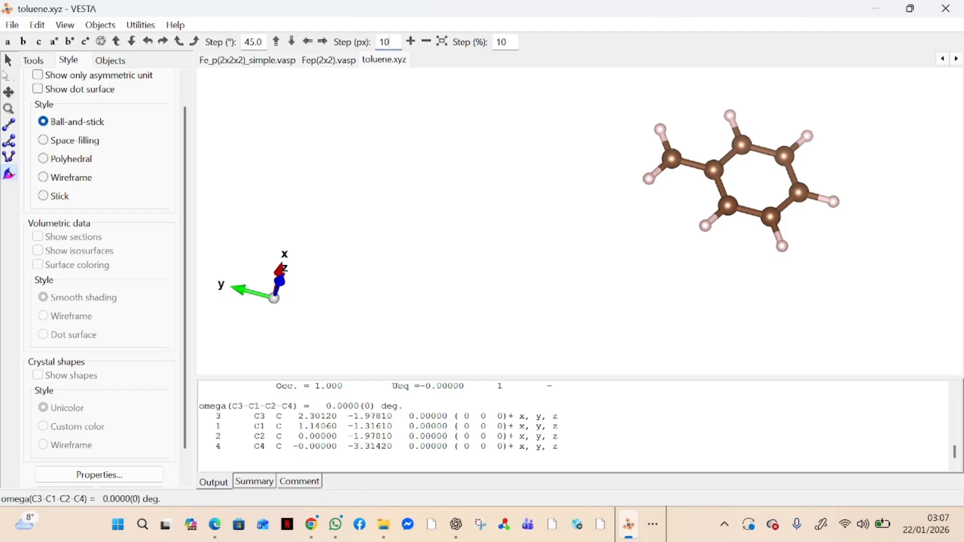
Step: Set the translation step to 1 px for fine leftward nudges, then adjust right and left
key(BackSpace)
click(312, 46)
click(312, 46)
click(313, 46)
click(312, 46)
click(313, 46)
click(312, 46)
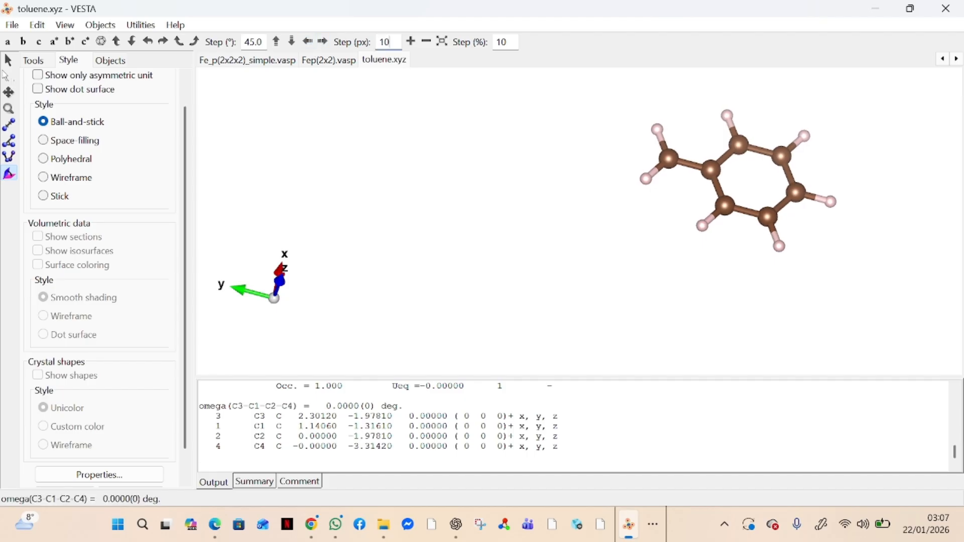
click(323, 43)
click(323, 43)
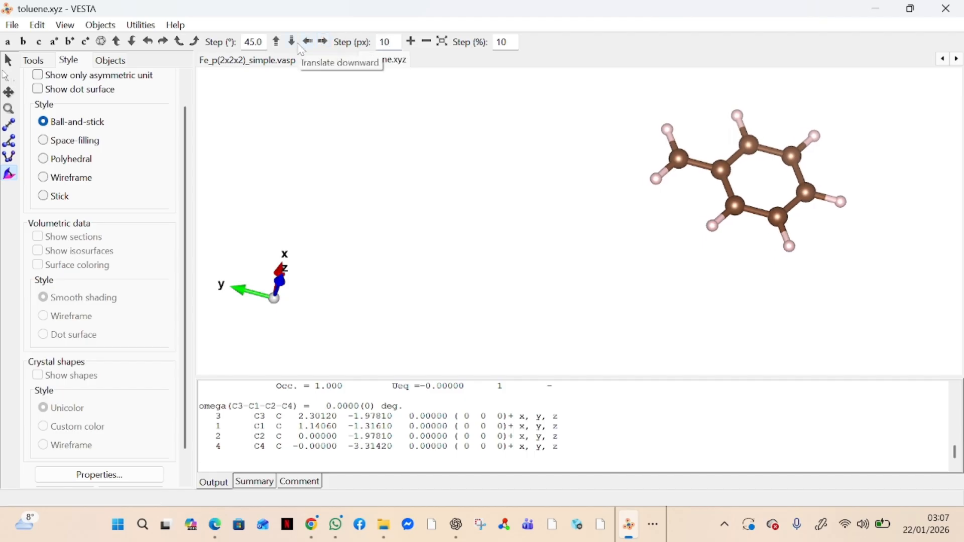
click(308, 42)
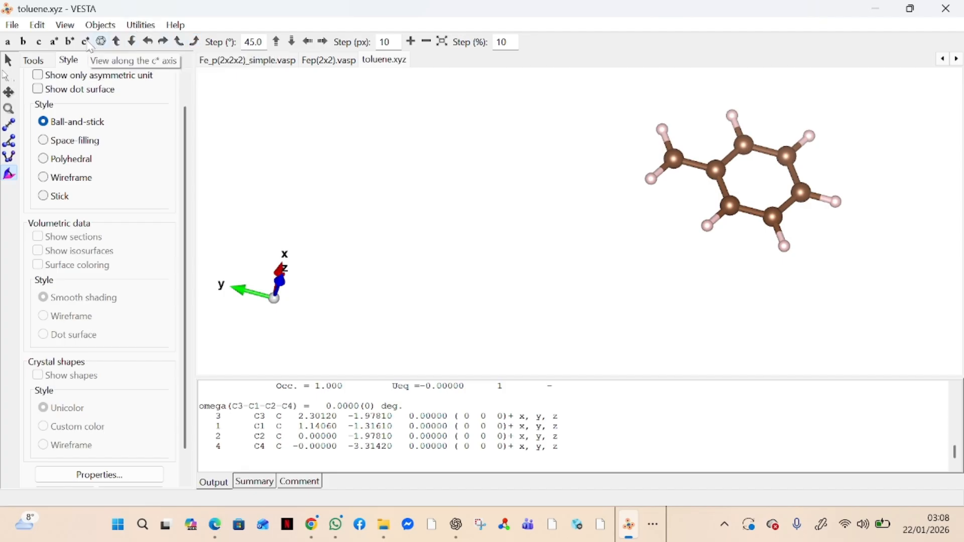
Step: View the molecule along c, b, a, b*, c*, a*, and finally b* with the ring edge-on
click(39, 43)
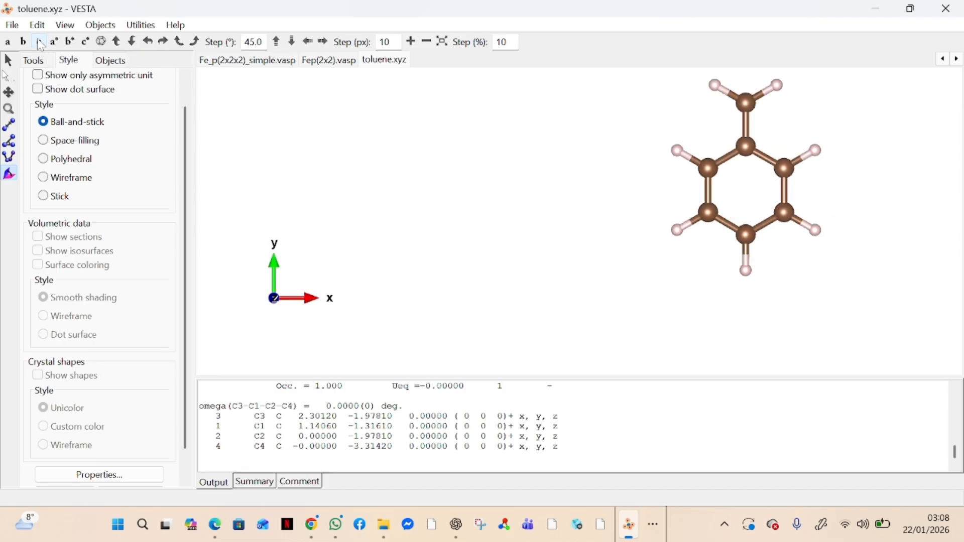
click(24, 43)
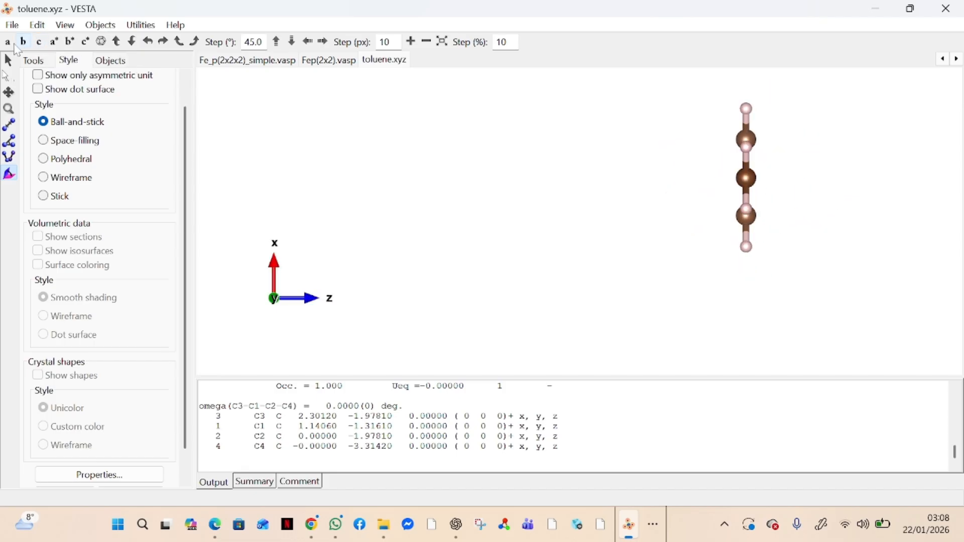
click(9, 44)
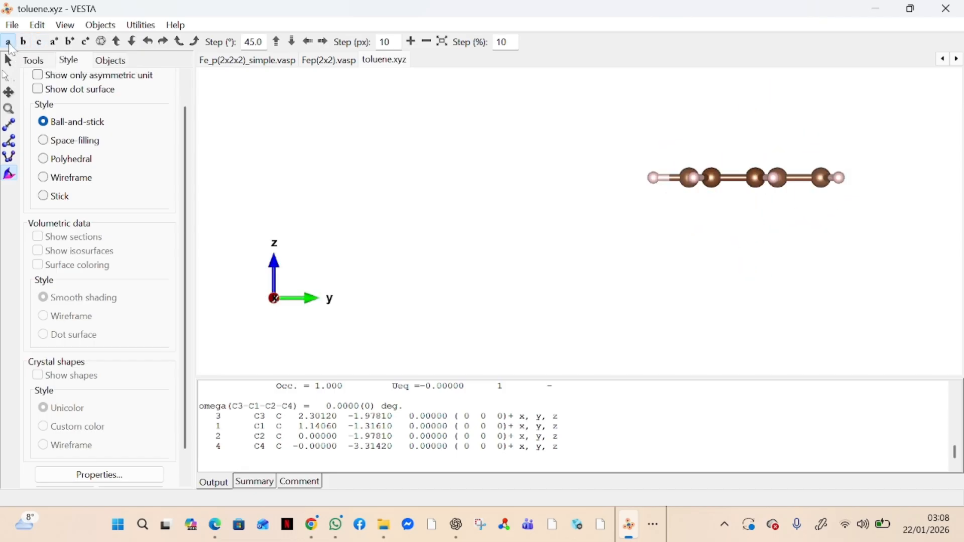
click(71, 43)
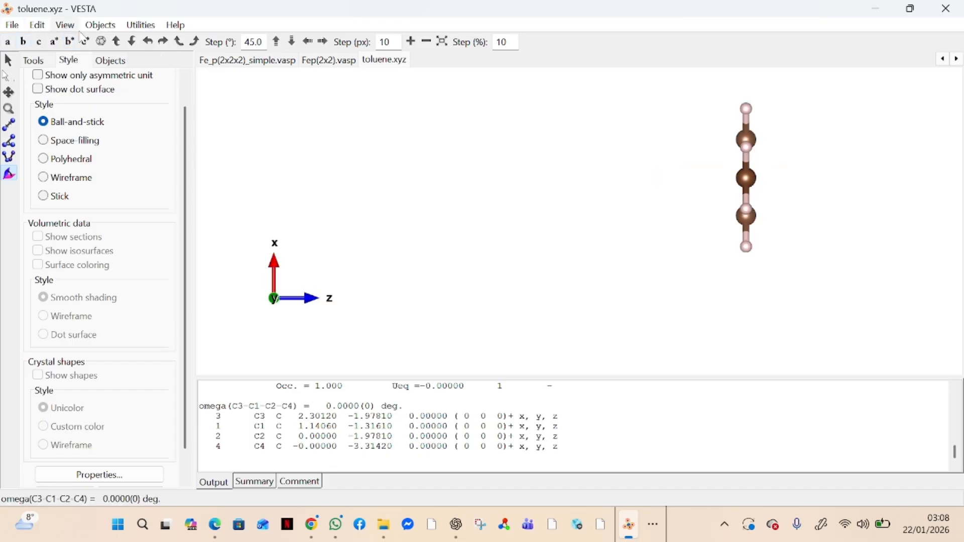
click(84, 41)
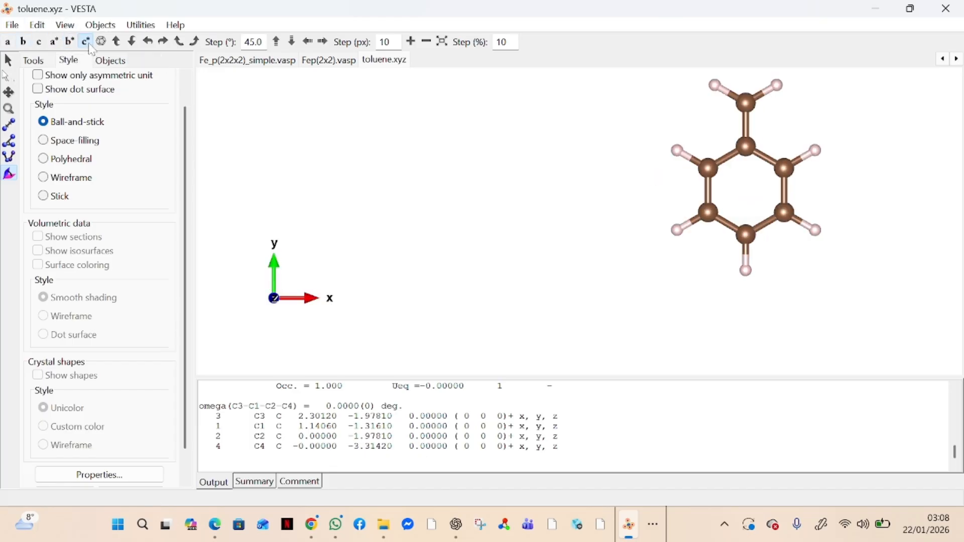
click(56, 44)
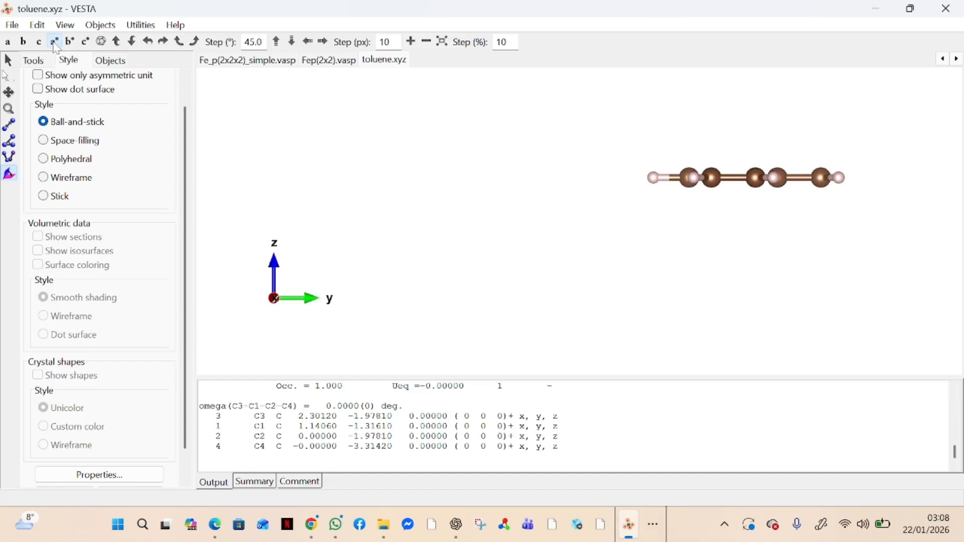
click(70, 42)
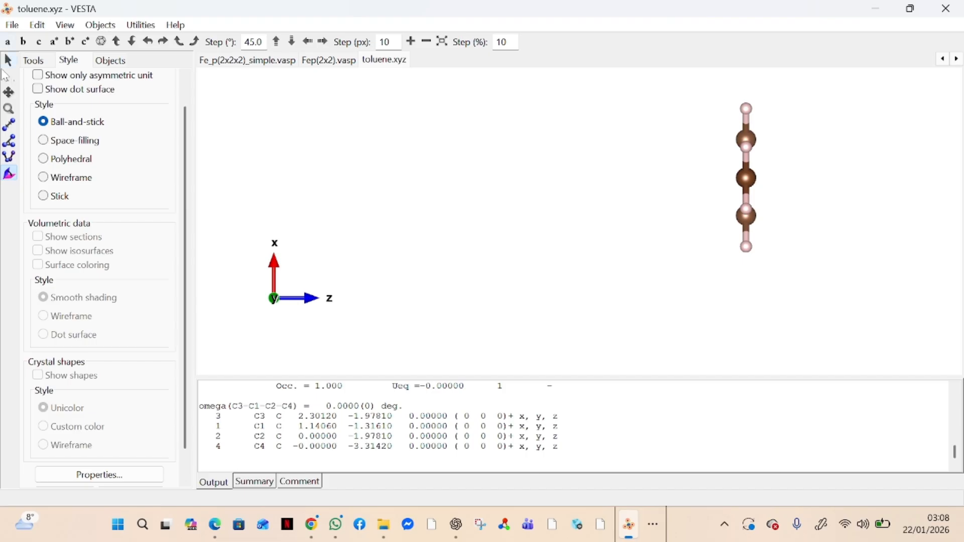
click(6, 76)
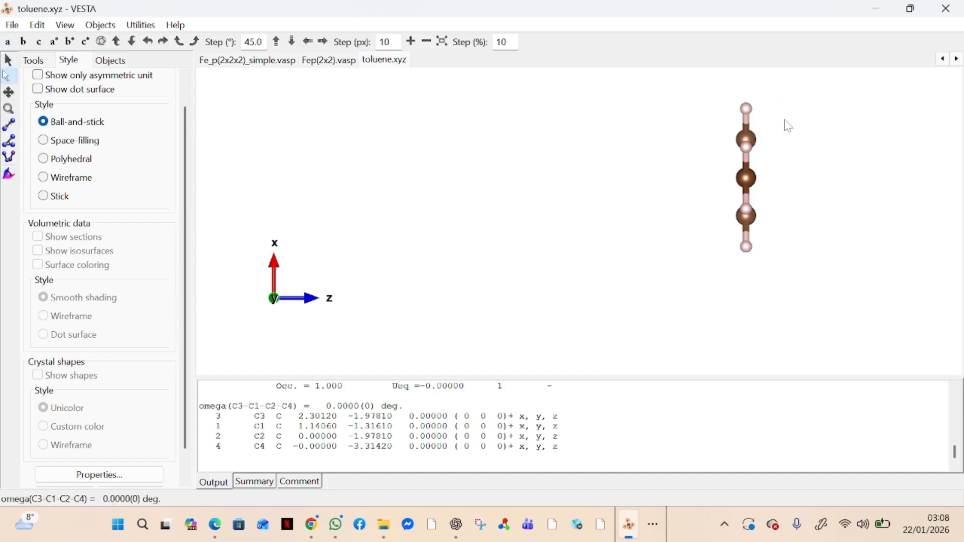
Step: Select the upper carbon atom and open the Properties dialog from the Style panel
click(750, 139)
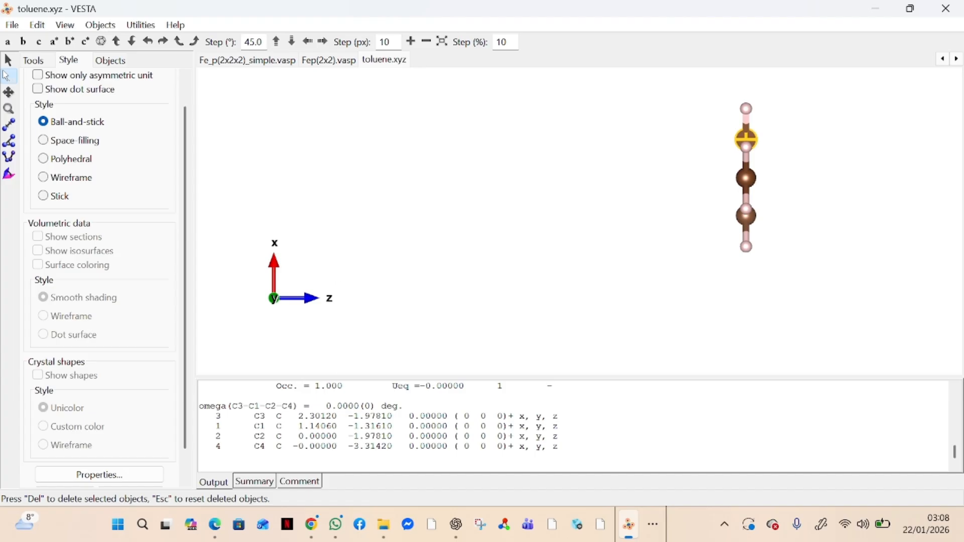
scroll(138, 286, down, 1)
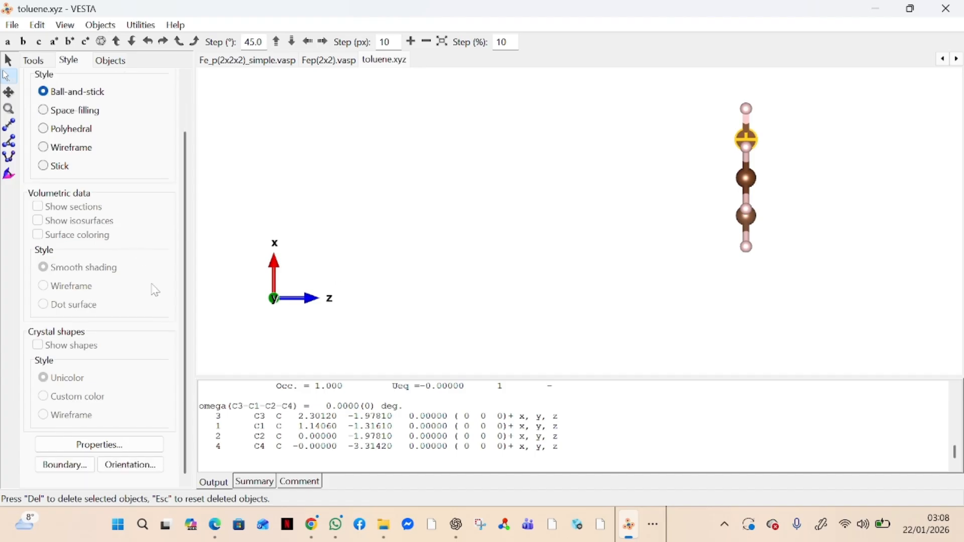
click(124, 446)
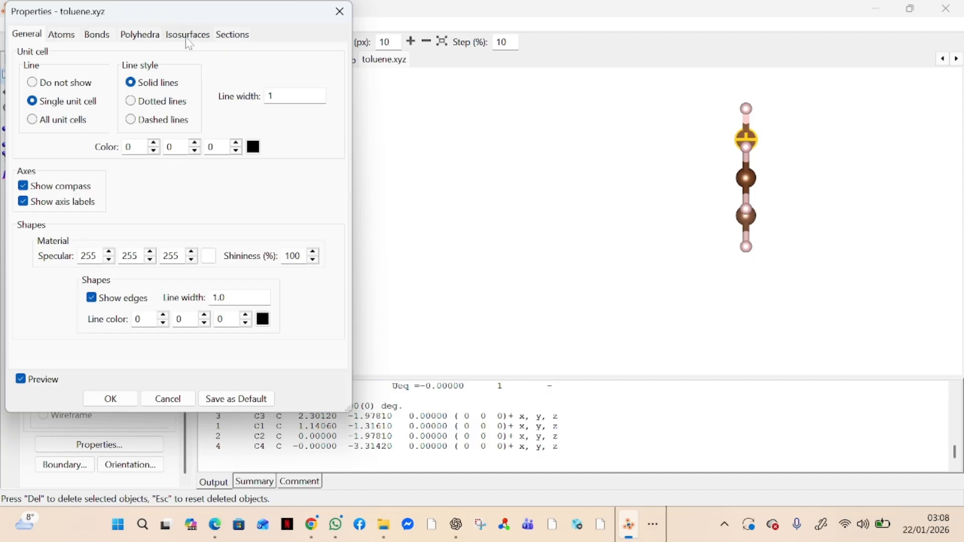
Step: Pick magenta as the carbon atom colour in the Atoms properties colour chooser
click(71, 44)
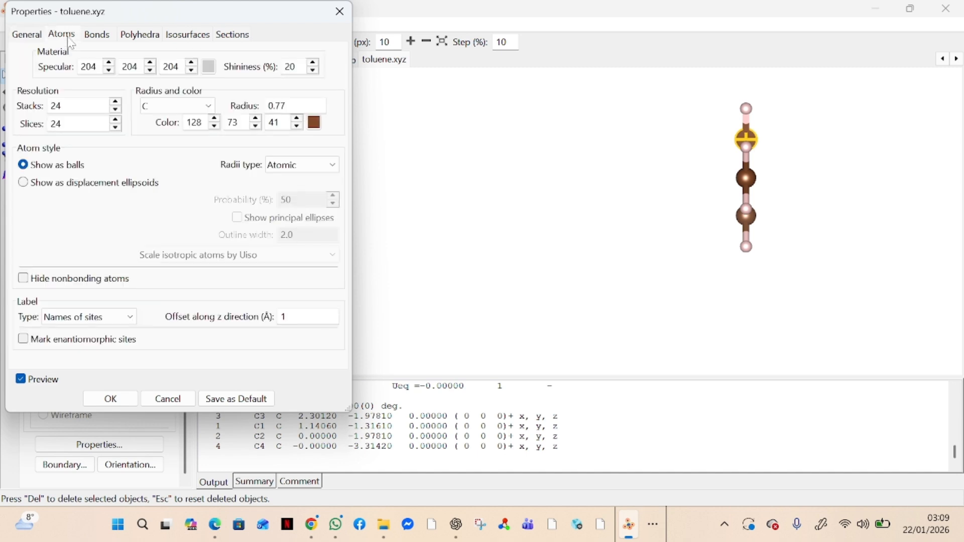
click(315, 124)
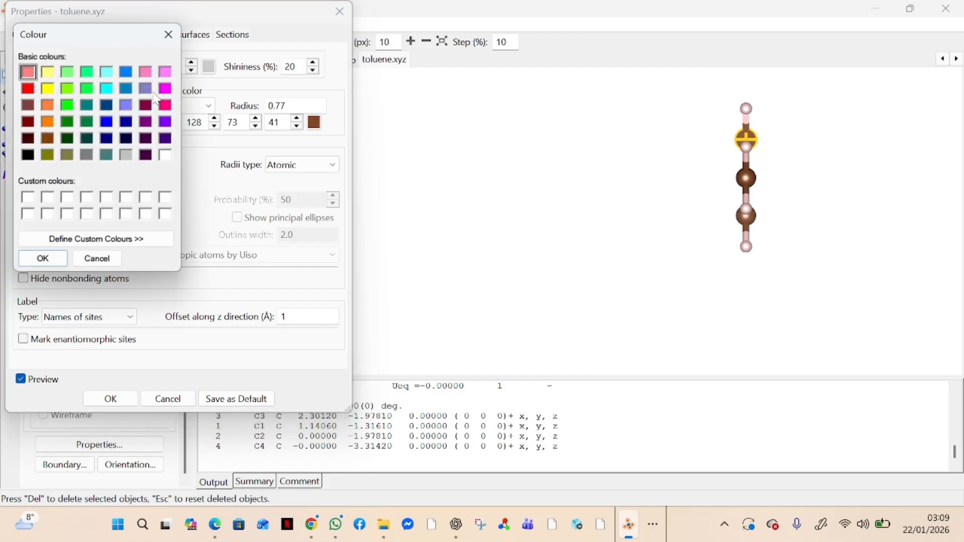
click(165, 89)
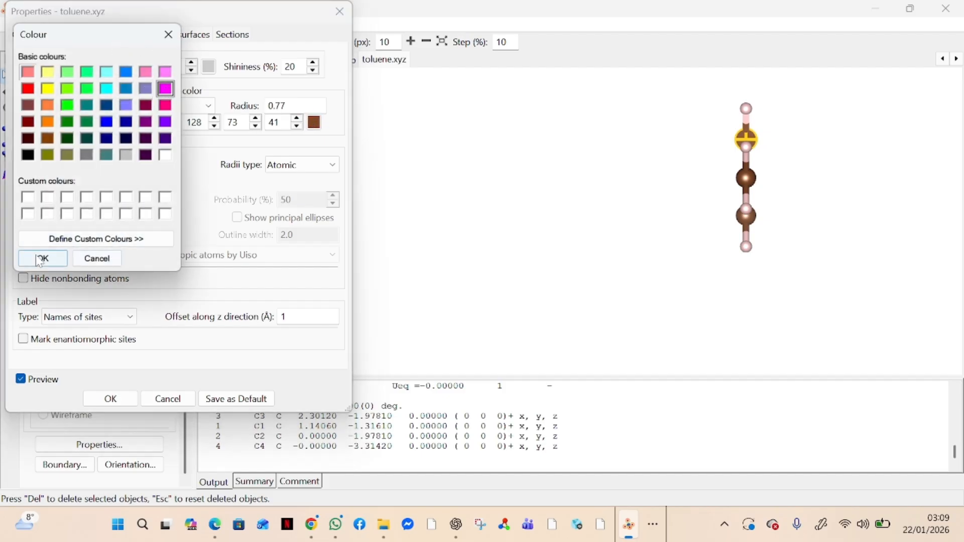